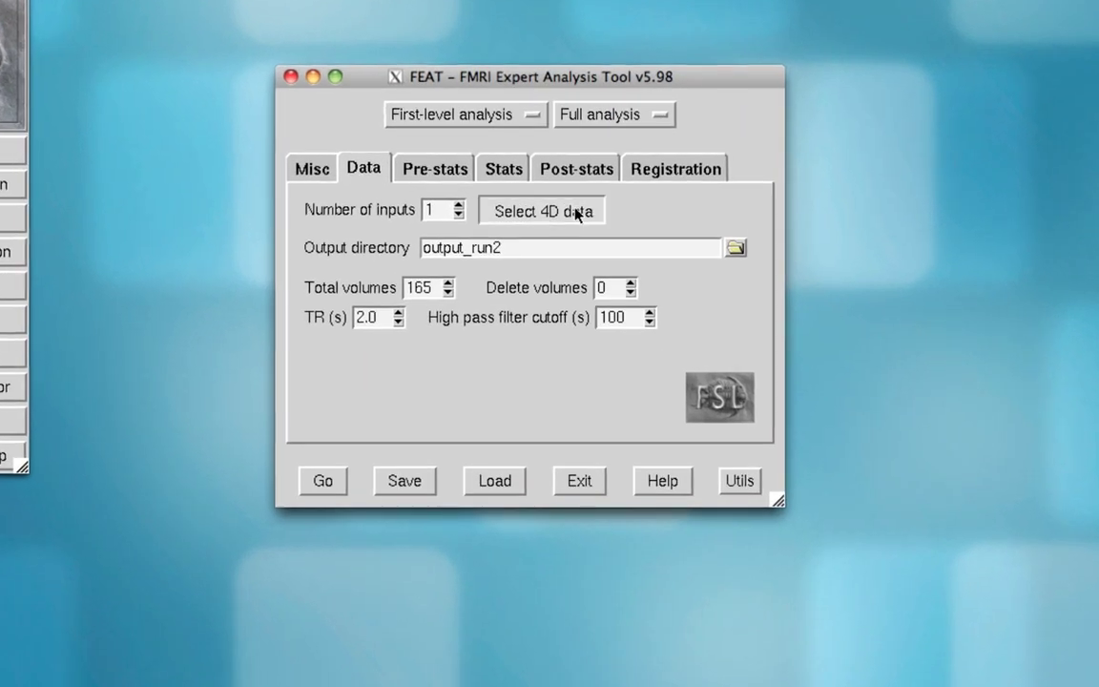
# Review the first-level input, pre-stats, stats and EV model settings without changing anything.
pyautogui.click(529, 196)
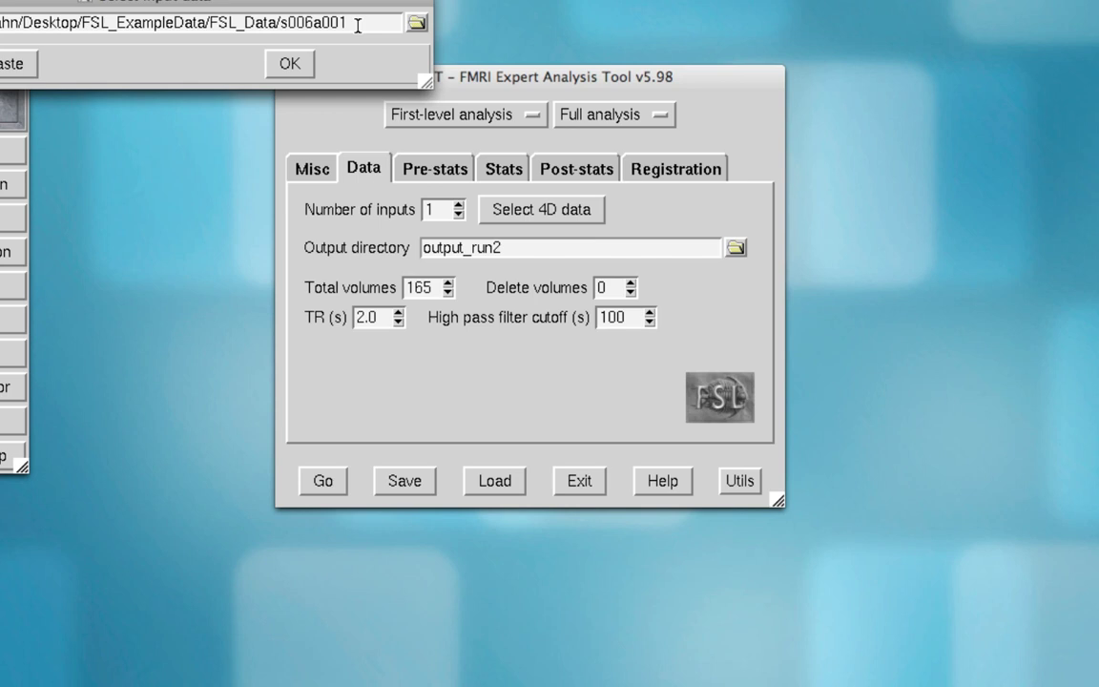
pyautogui.click(285, 64)
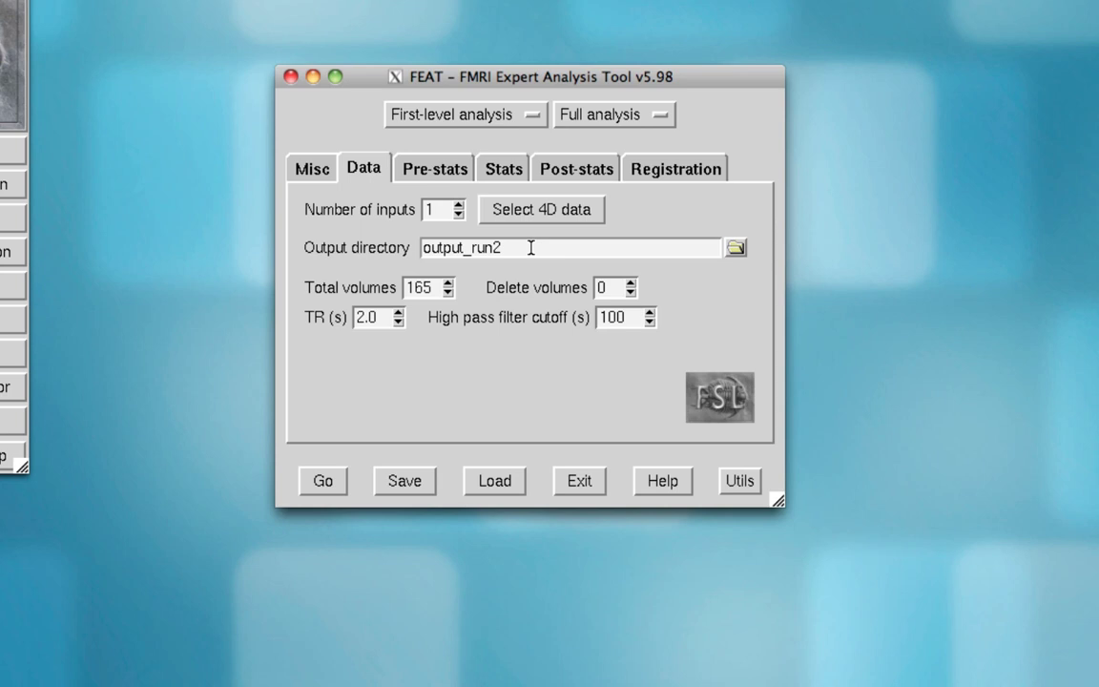
pyautogui.click(442, 173)
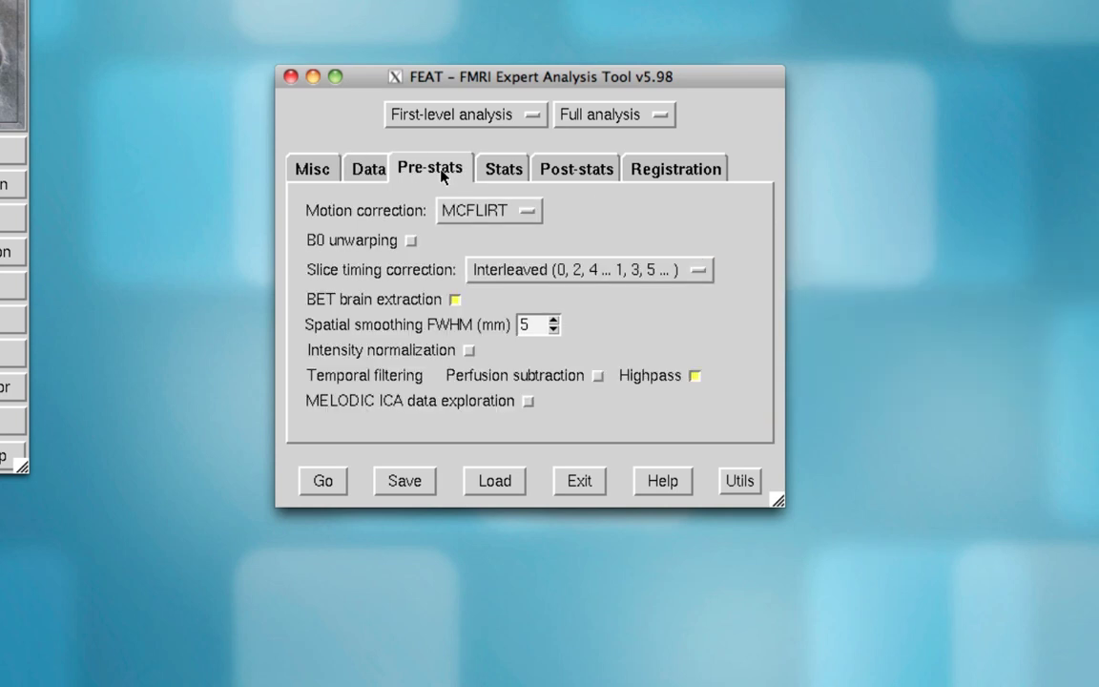
pyautogui.click(498, 173)
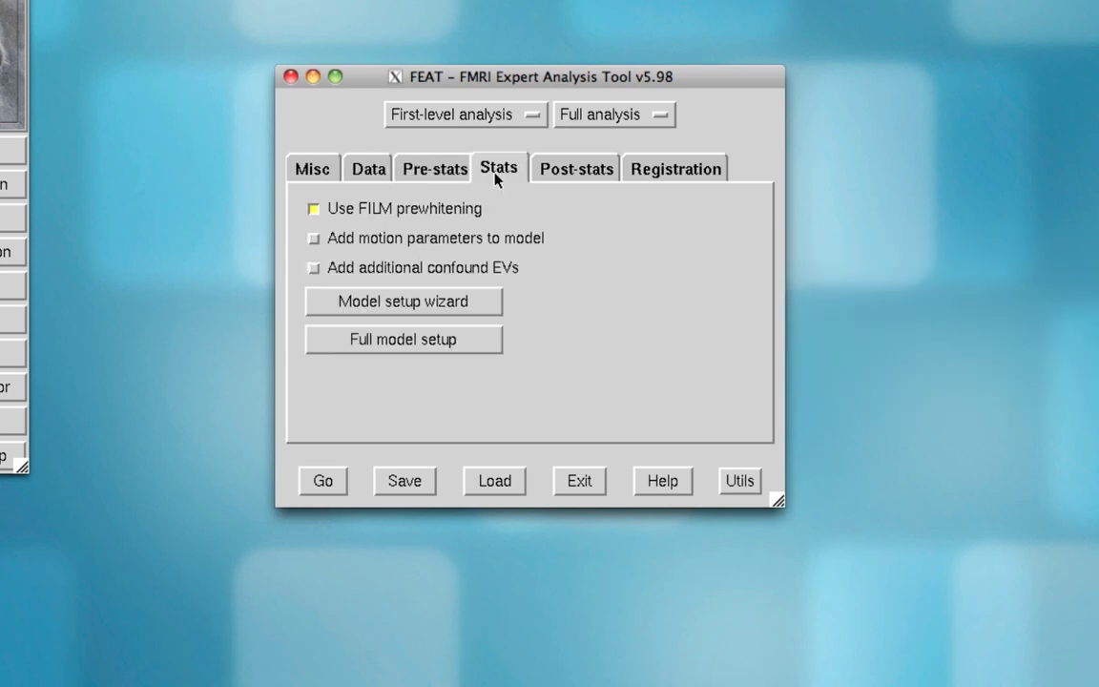
pyautogui.click(398, 342)
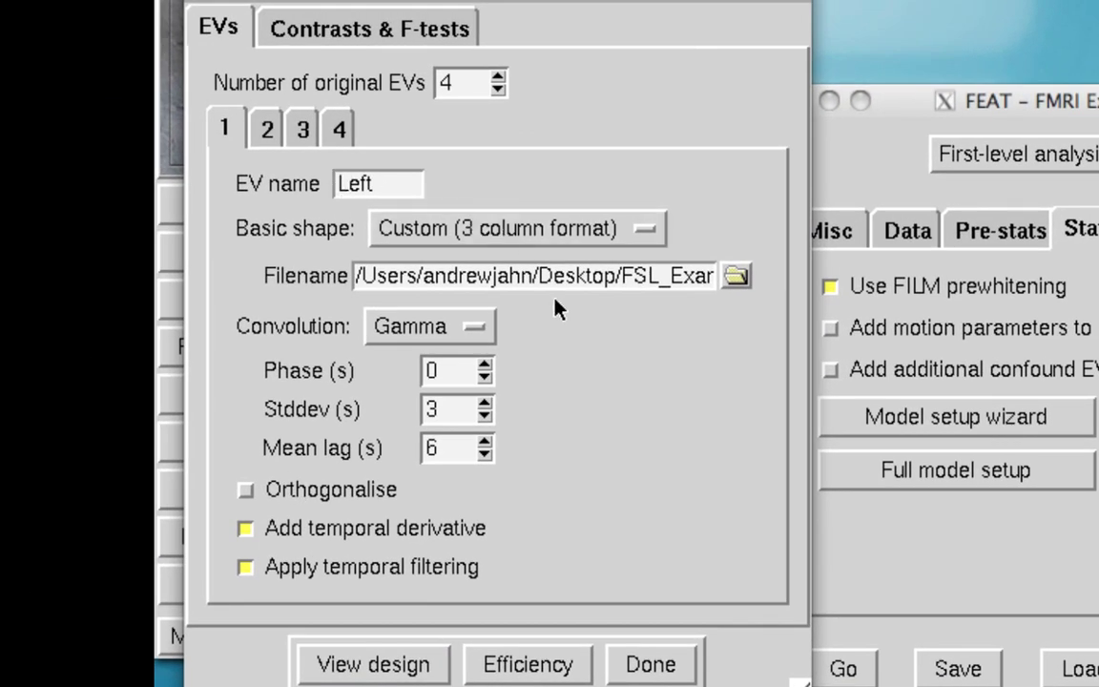
pyautogui.click(735, 277)
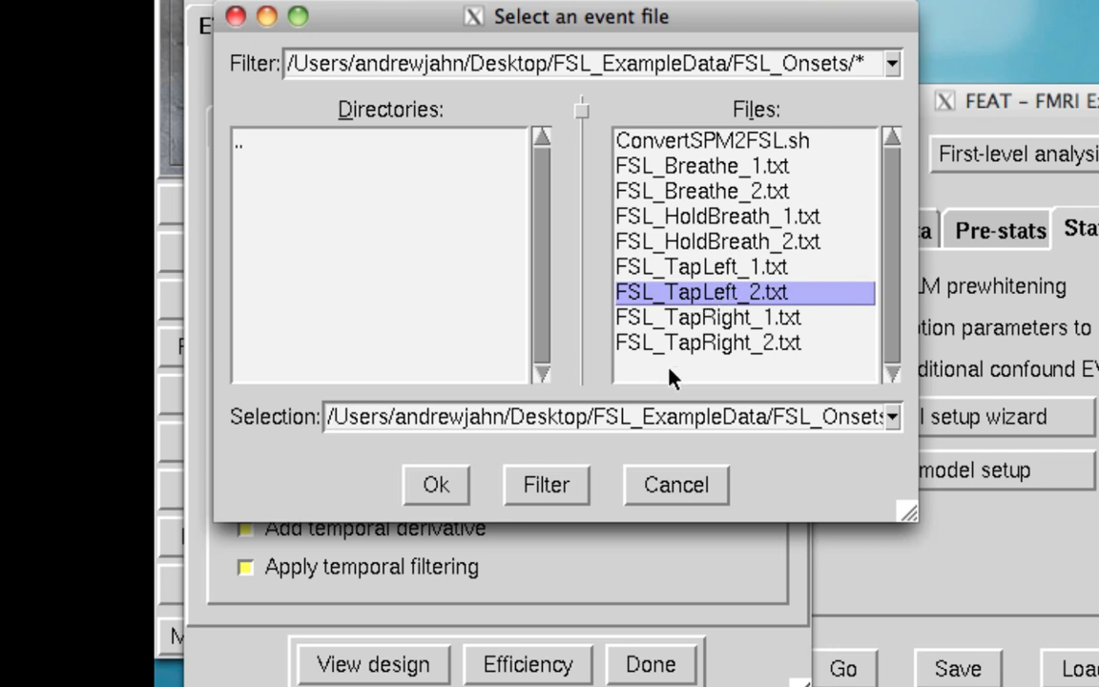
pyautogui.click(668, 497)
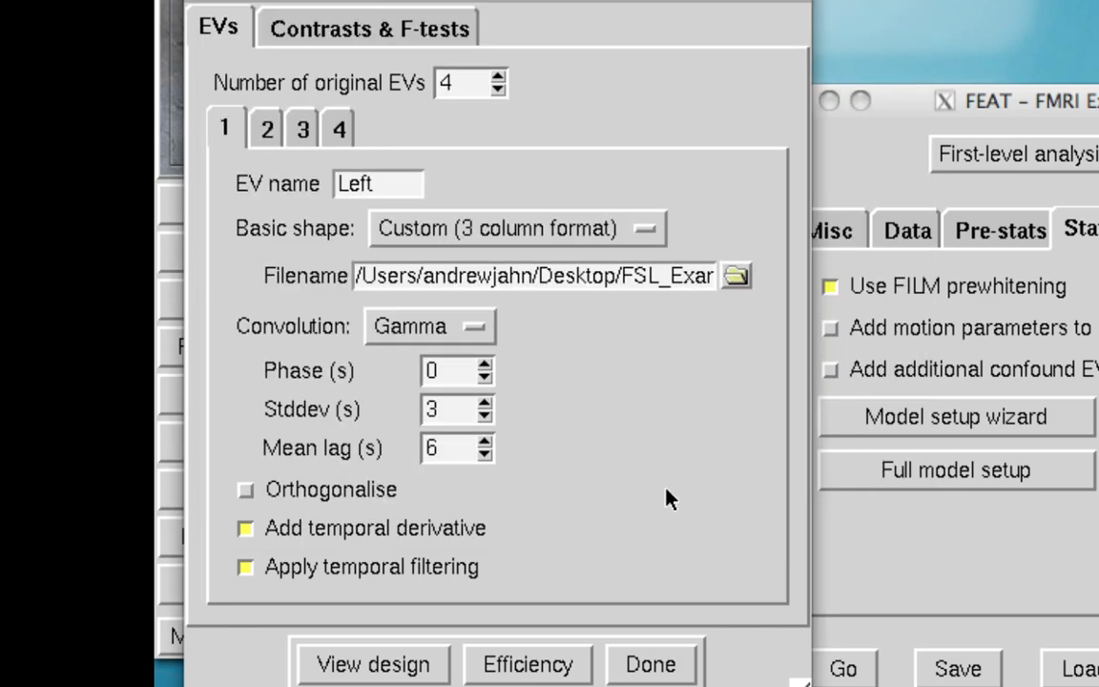
pyautogui.click(211, 3)
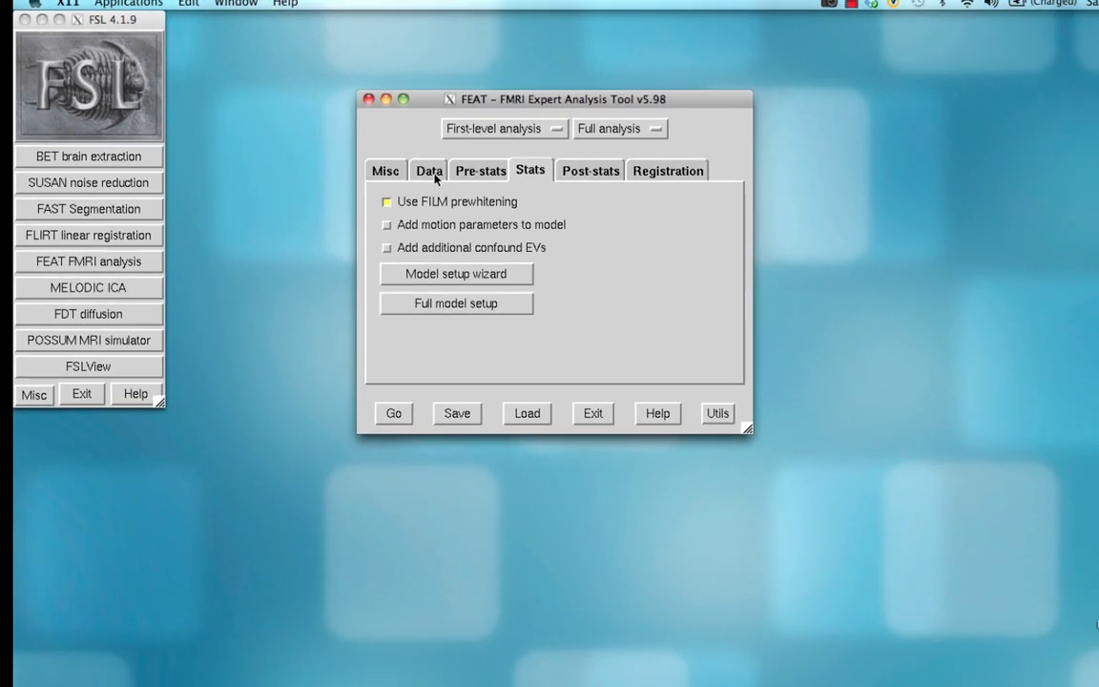
pyautogui.click(907, 230)
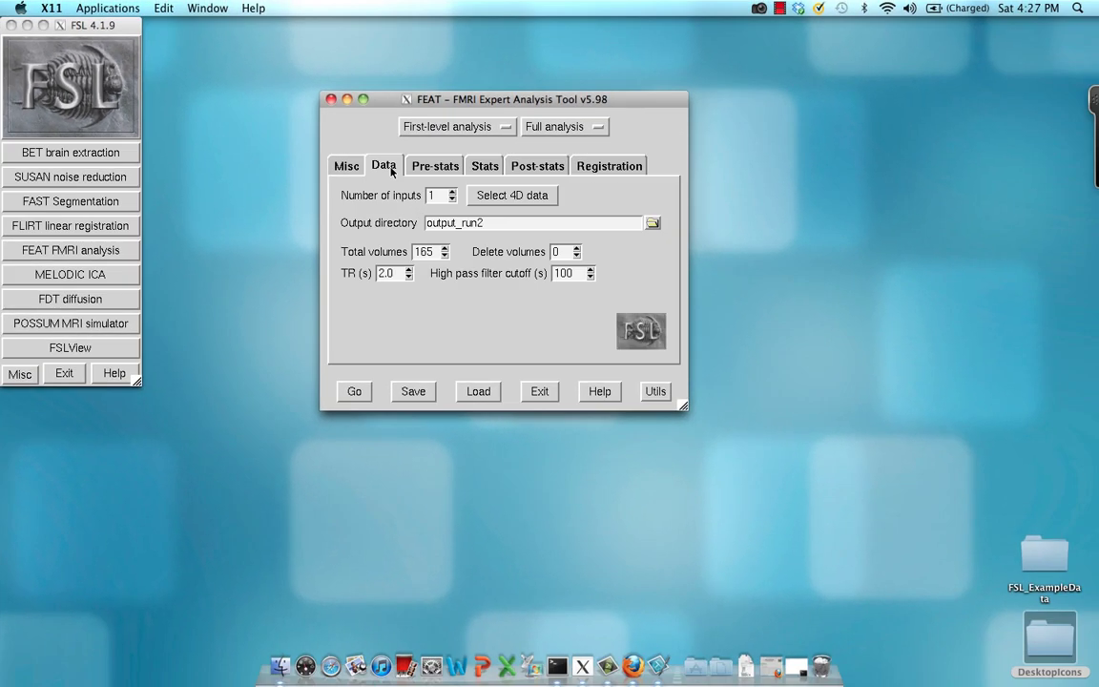
# Replace the first-level window with a new FEAT set to Higher-level analysis, balloon help off.
pyautogui.click(331, 99)
pyautogui.click(93, 249)
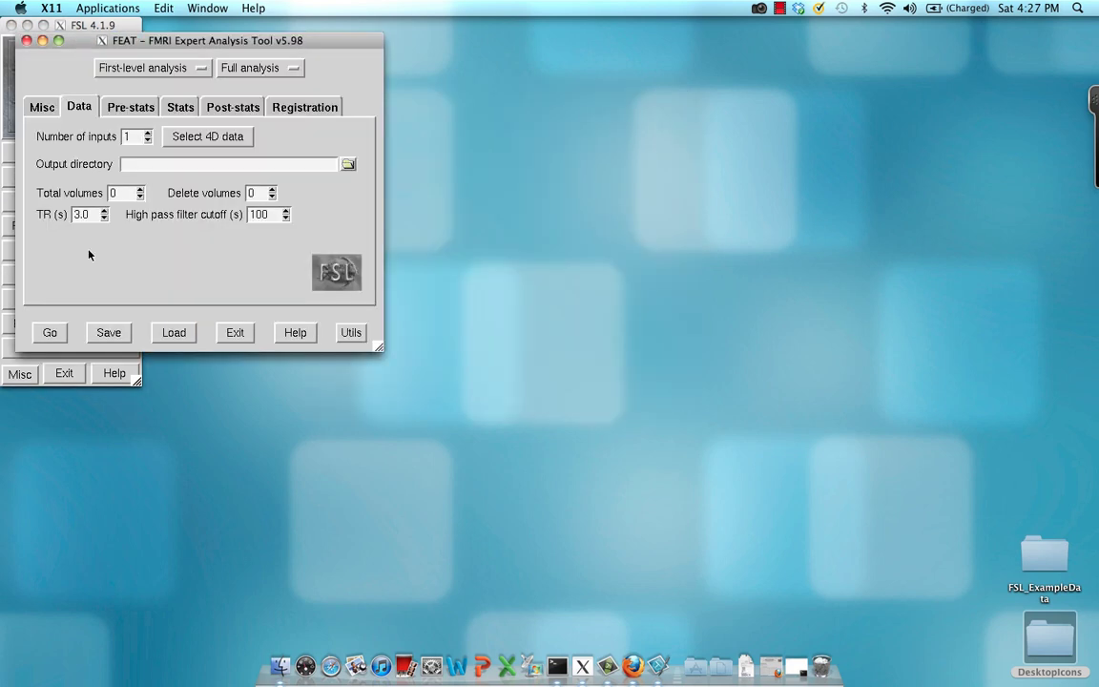
pyautogui.moveTo(171, 30); pyautogui.dragTo(456, 81)
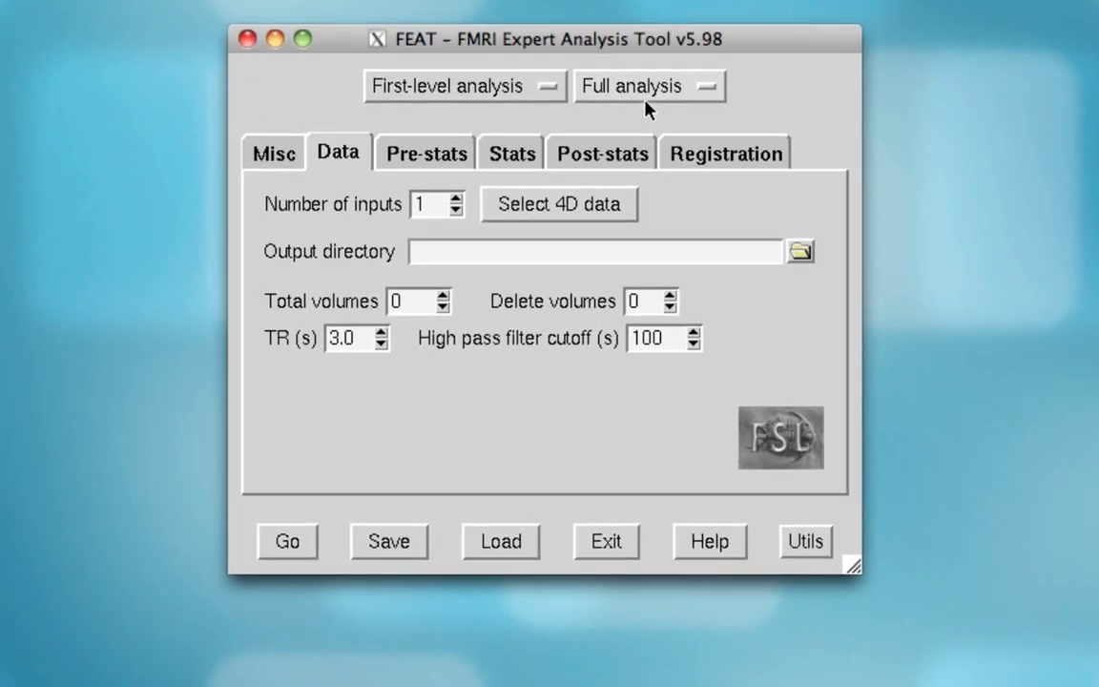
pyautogui.click(461, 111)
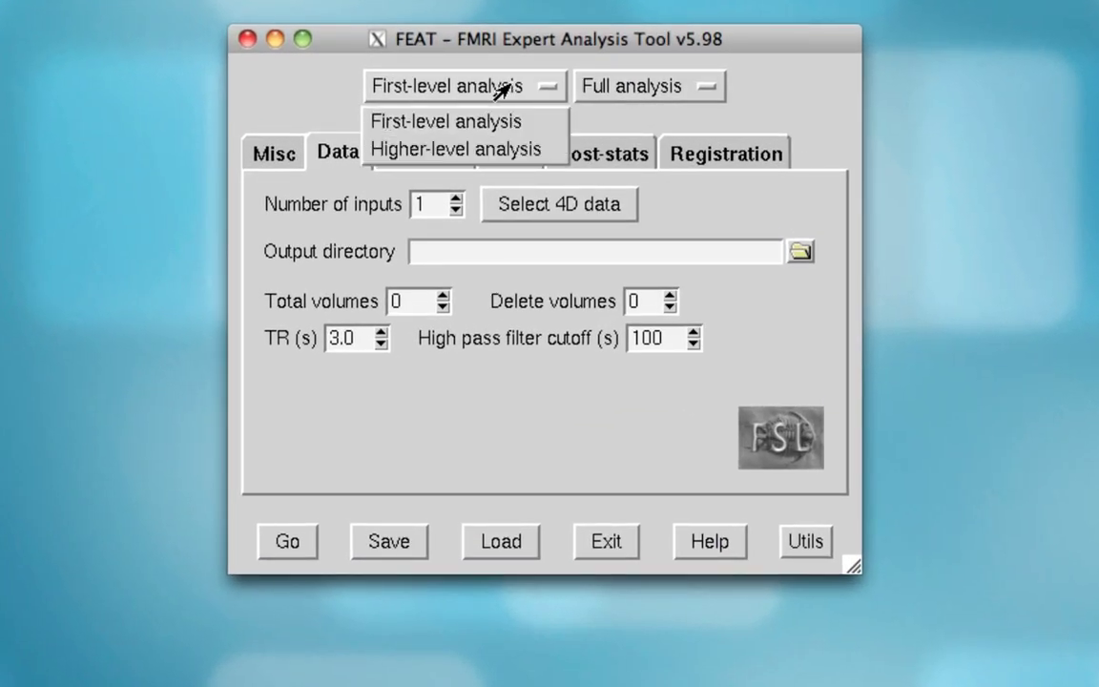
pyautogui.click(471, 153)
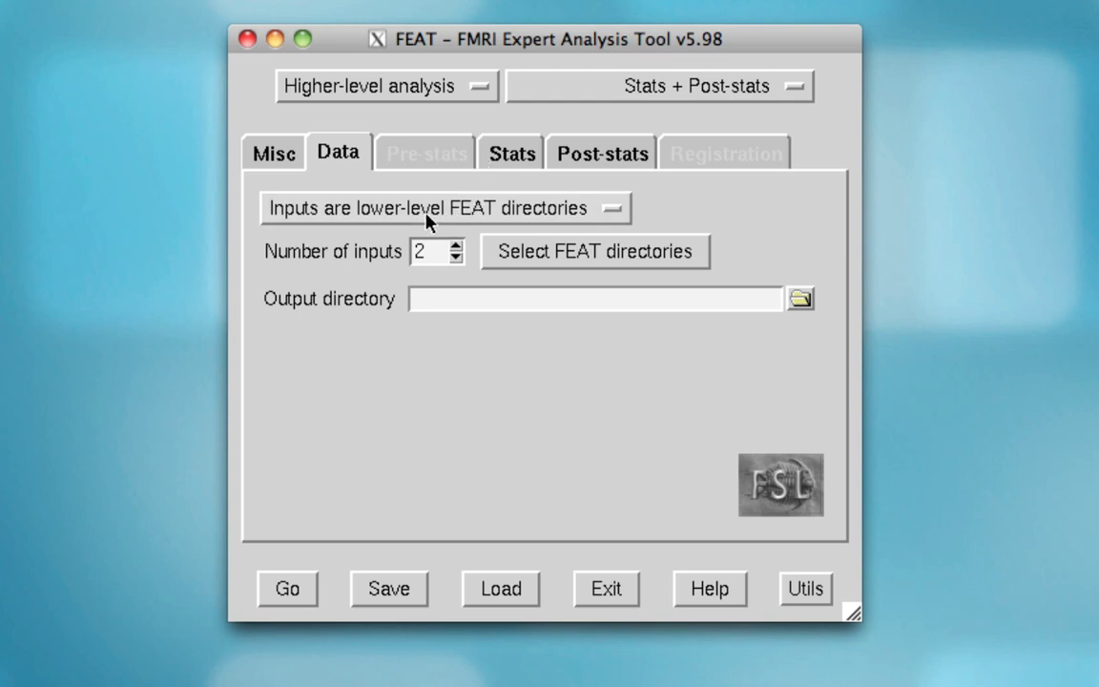
pyautogui.click(286, 153)
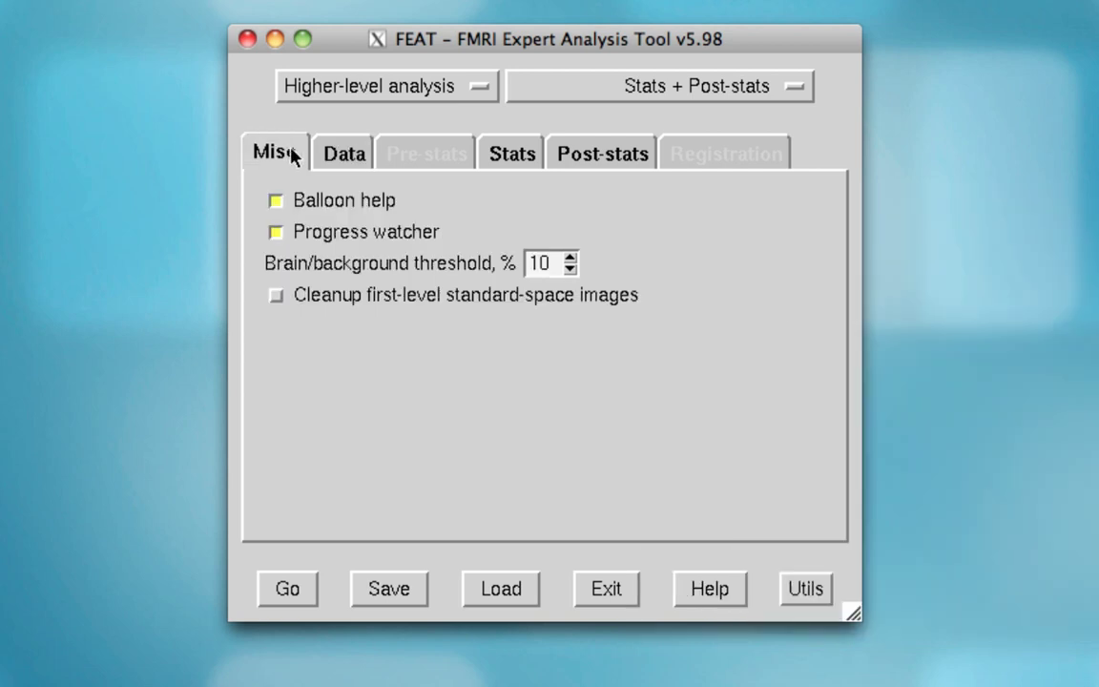
pyautogui.click(292, 206)
# Select output.feat and output_run2.feat as the FEAT directory inputs and enter output directory output_subj_01.
pyautogui.click(336, 157)
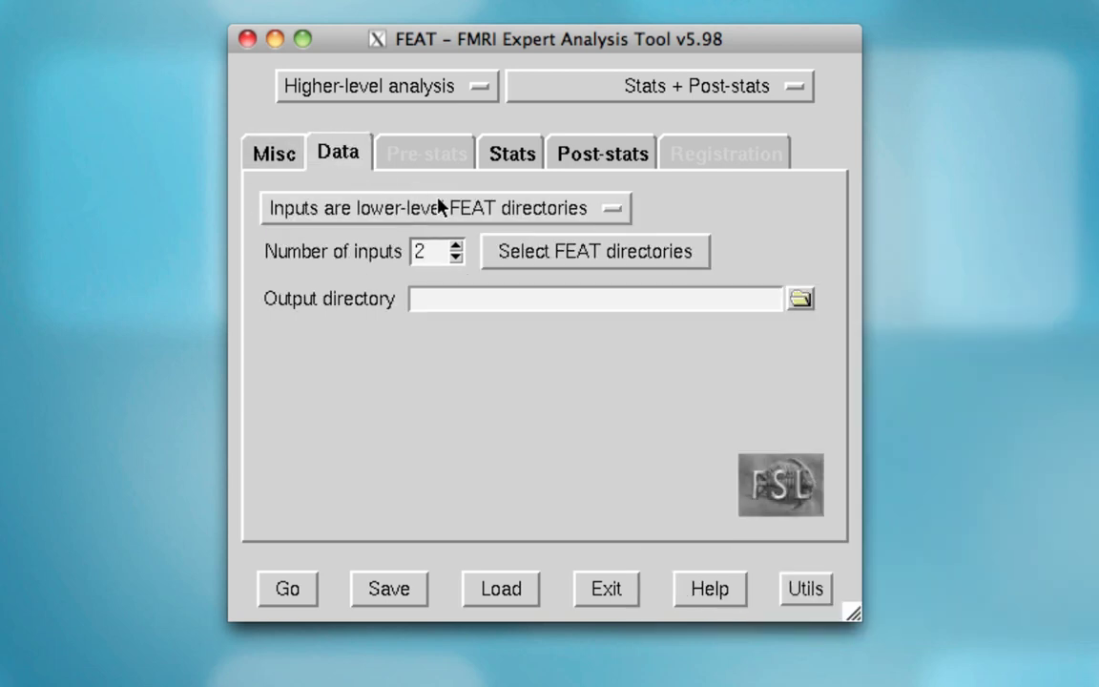
pyautogui.click(534, 254)
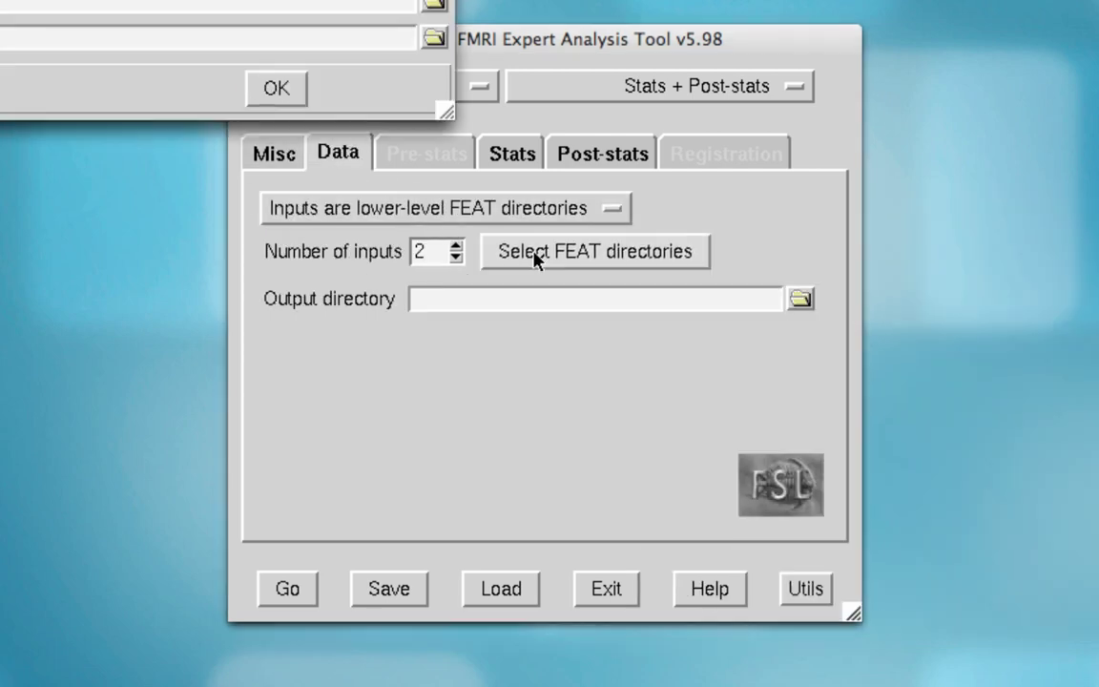
pyautogui.moveTo(209, 2); pyautogui.dragTo(665, 33)
pyautogui.click(890, 69)
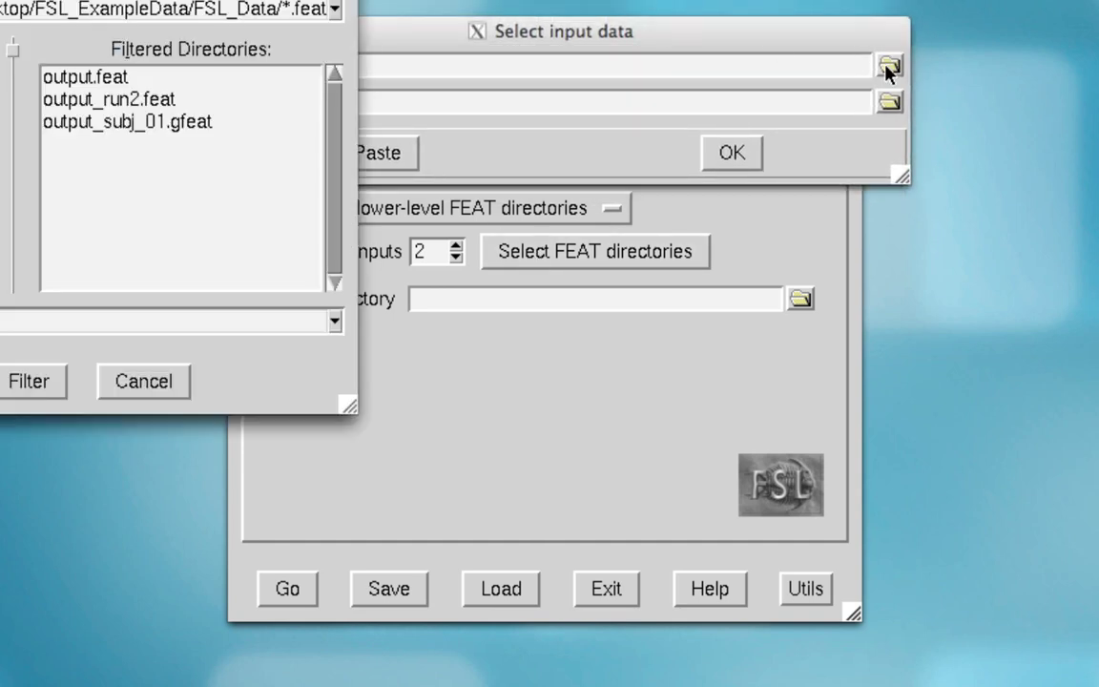
pyautogui.doubleClick(100, 84)
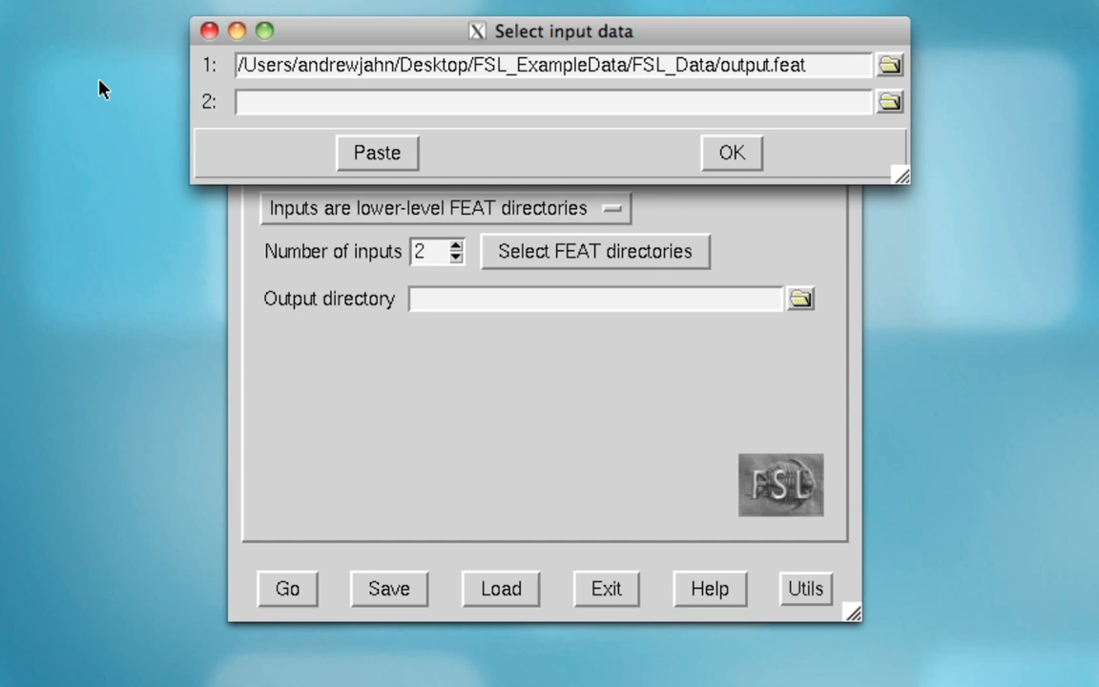
pyautogui.click(886, 107)
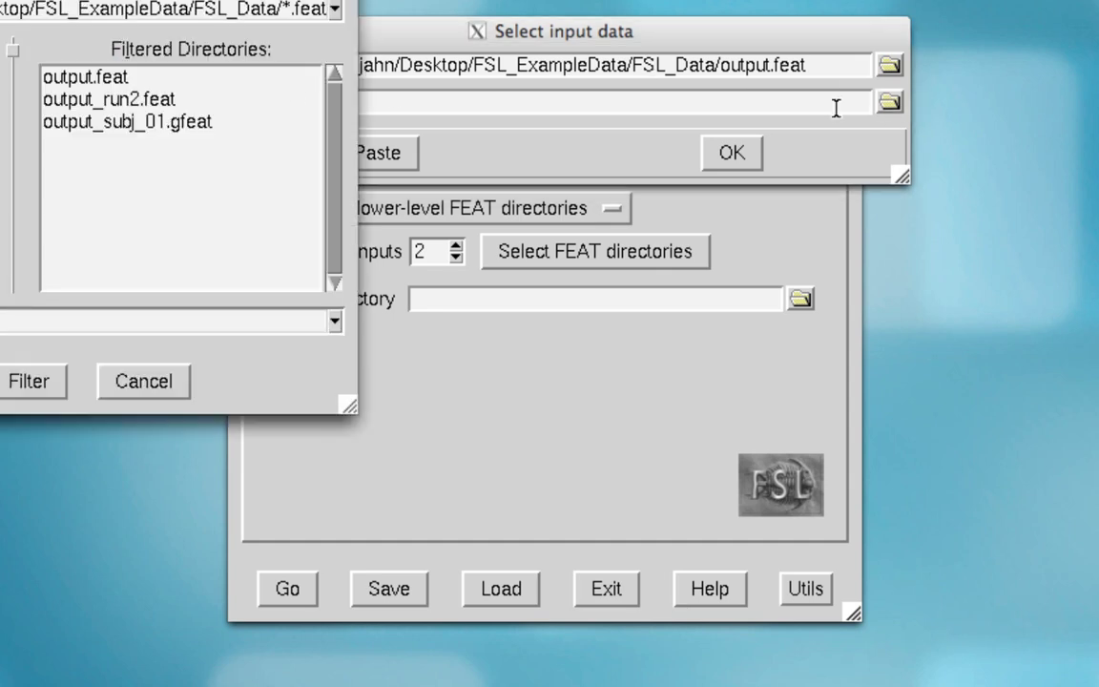
pyautogui.doubleClick(217, 106)
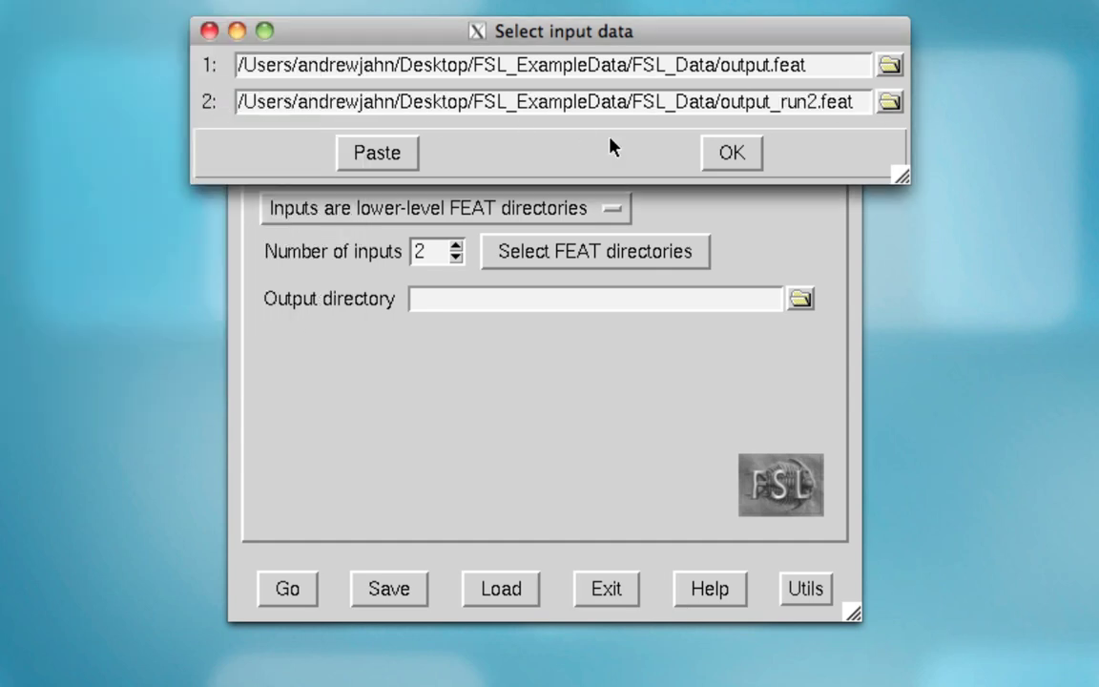
pyautogui.click(733, 155)
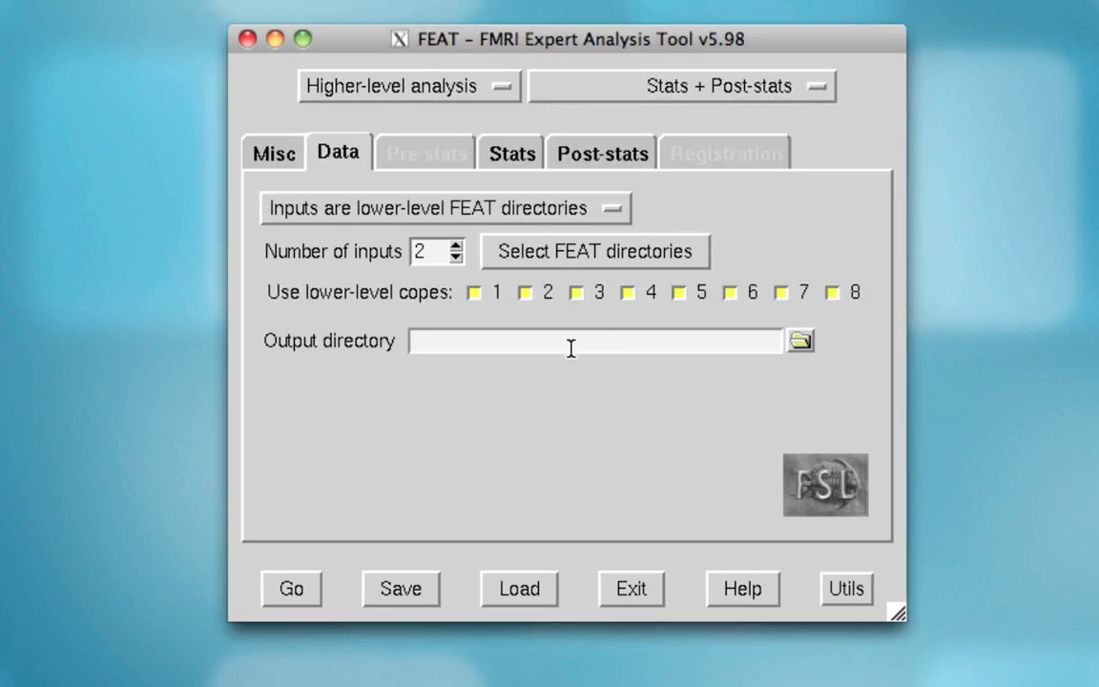
pyautogui.click(570, 347)
pyautogui.write('output_')
pyautogui.write('subj_')
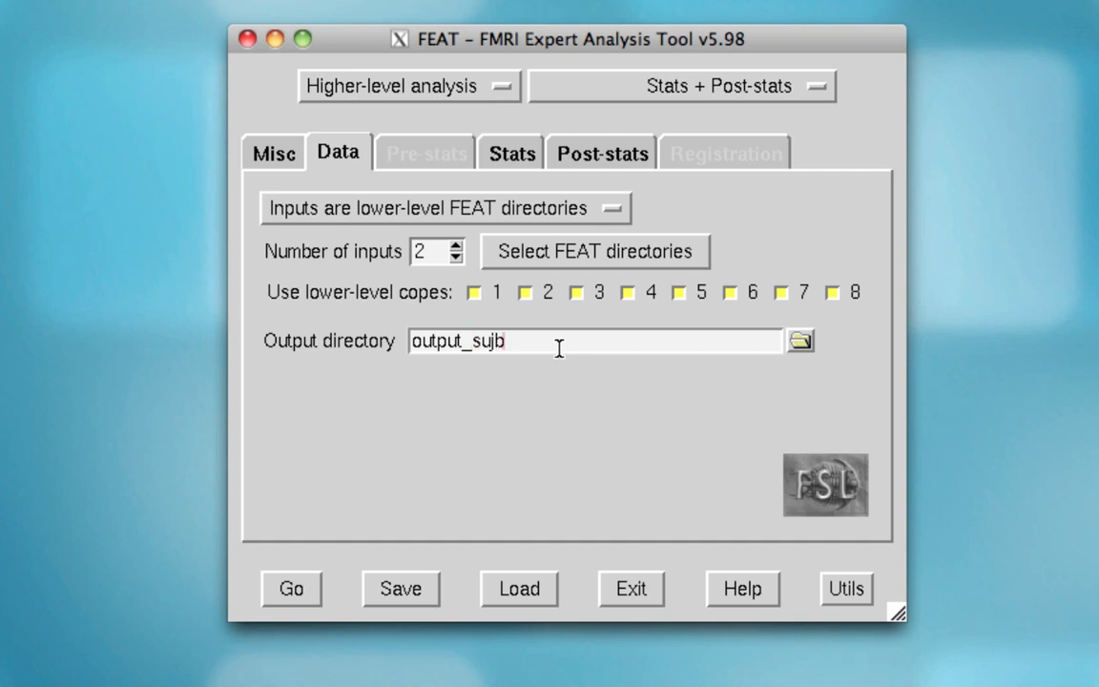
pyautogui.write('01')
# In the full model setup, give Input 2 an EV1 value of 1, then close the design preview.
pyautogui.click(522, 158)
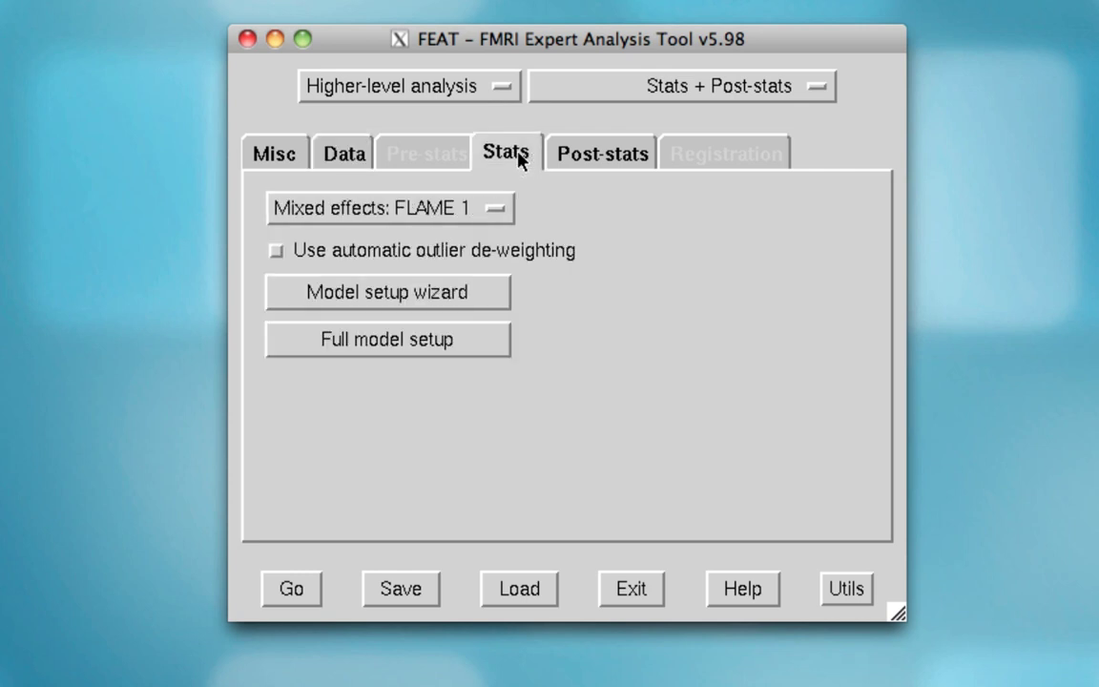
pyautogui.click(434, 344)
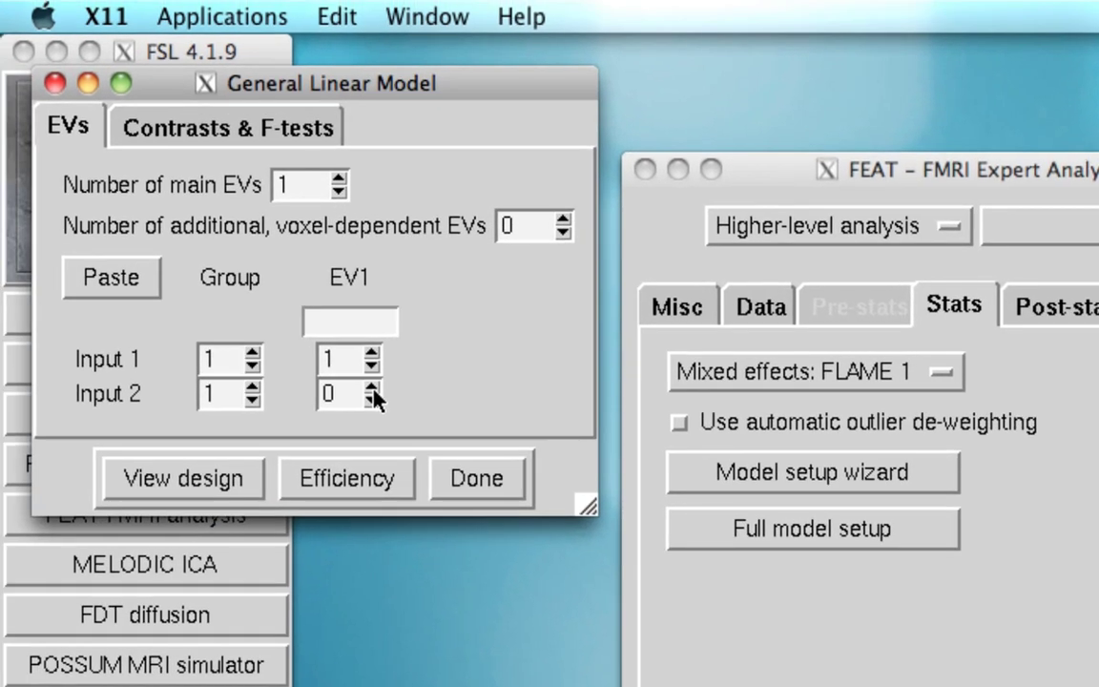
pyautogui.click(258, 338)
pyautogui.click(494, 485)
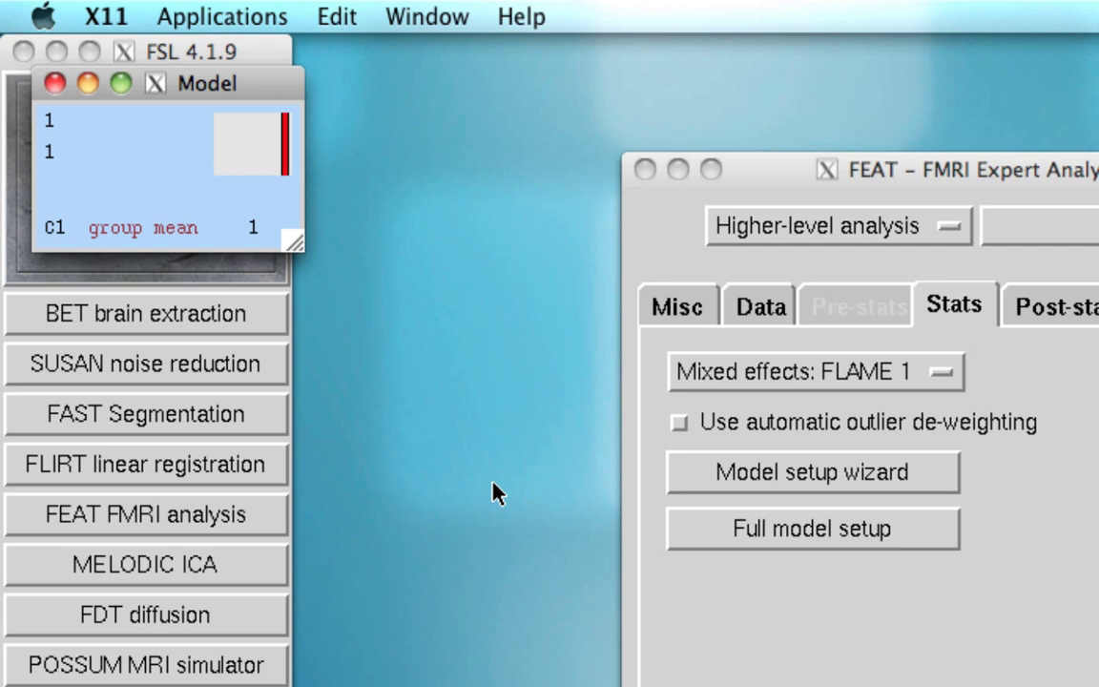
pyautogui.click(55, 84)
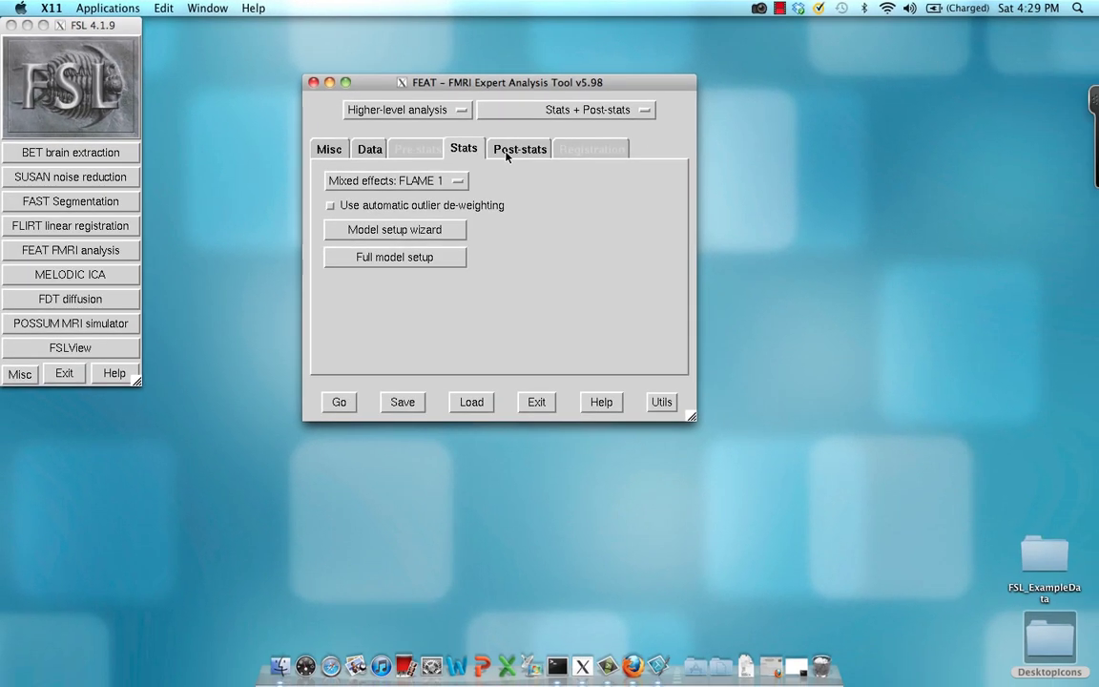
# Check the Post-stats cluster thresholding defaults, then return to the Data settings showing 2 inputs.
pyautogui.click(507, 150)
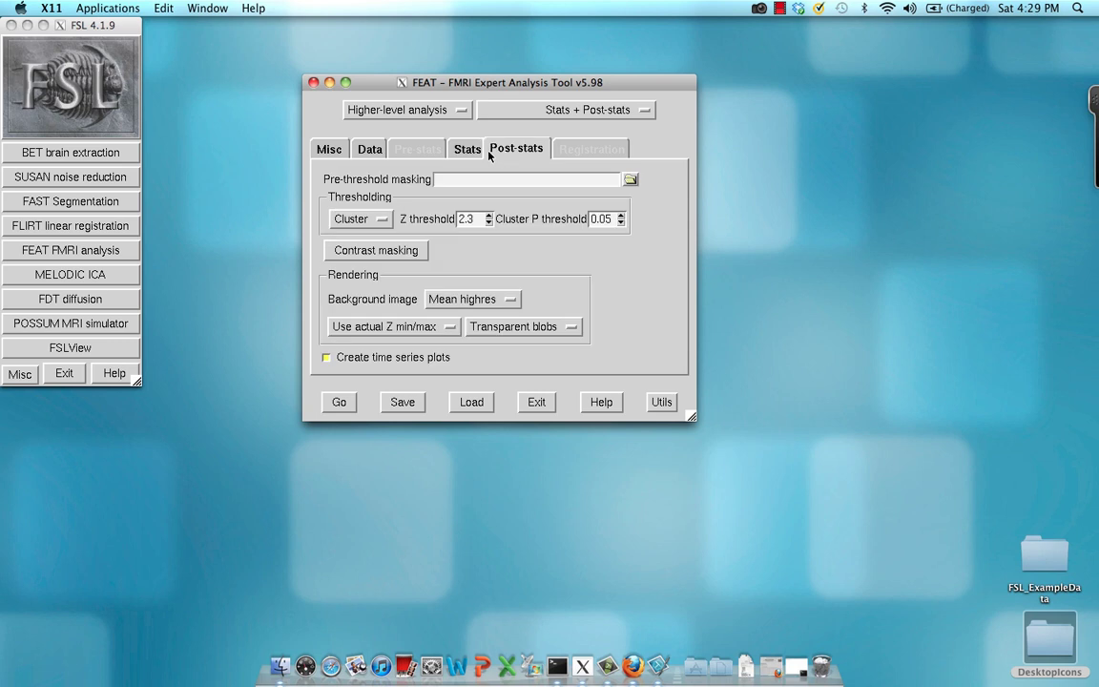
pyautogui.click(460, 145)
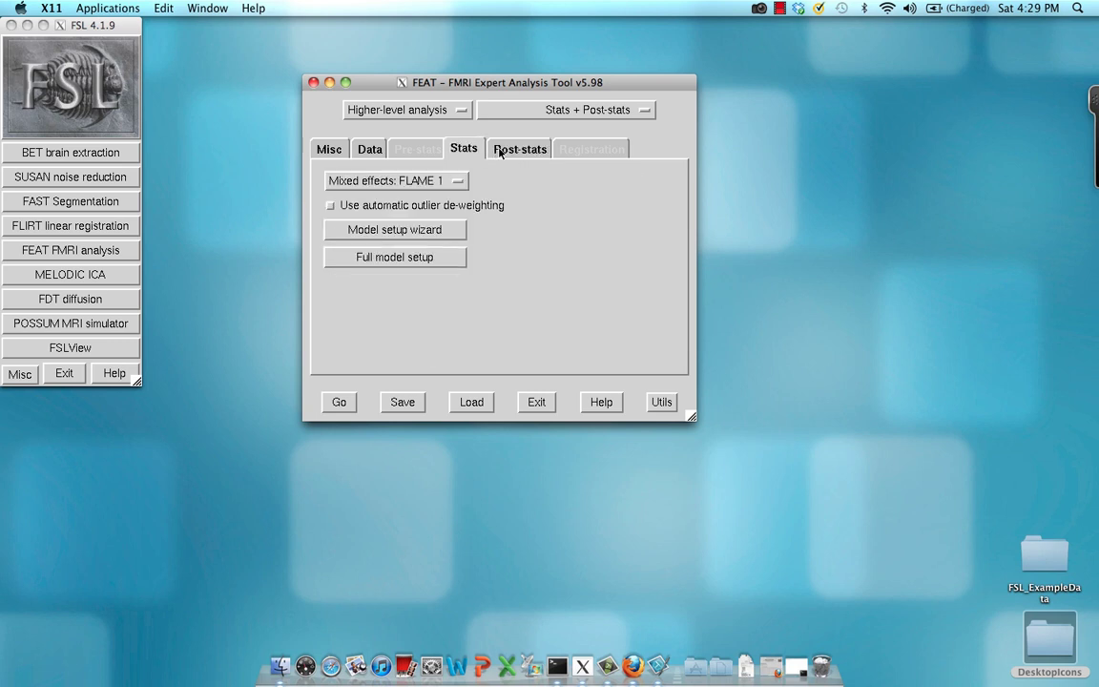
pyautogui.click(501, 152)
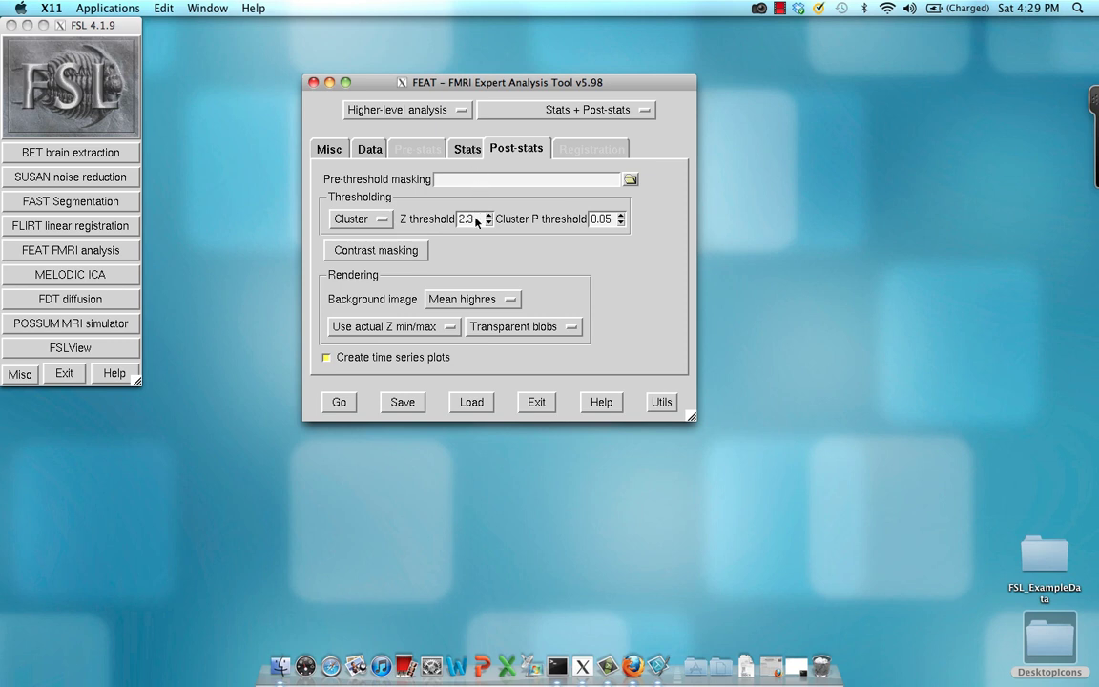
pyautogui.click(465, 149)
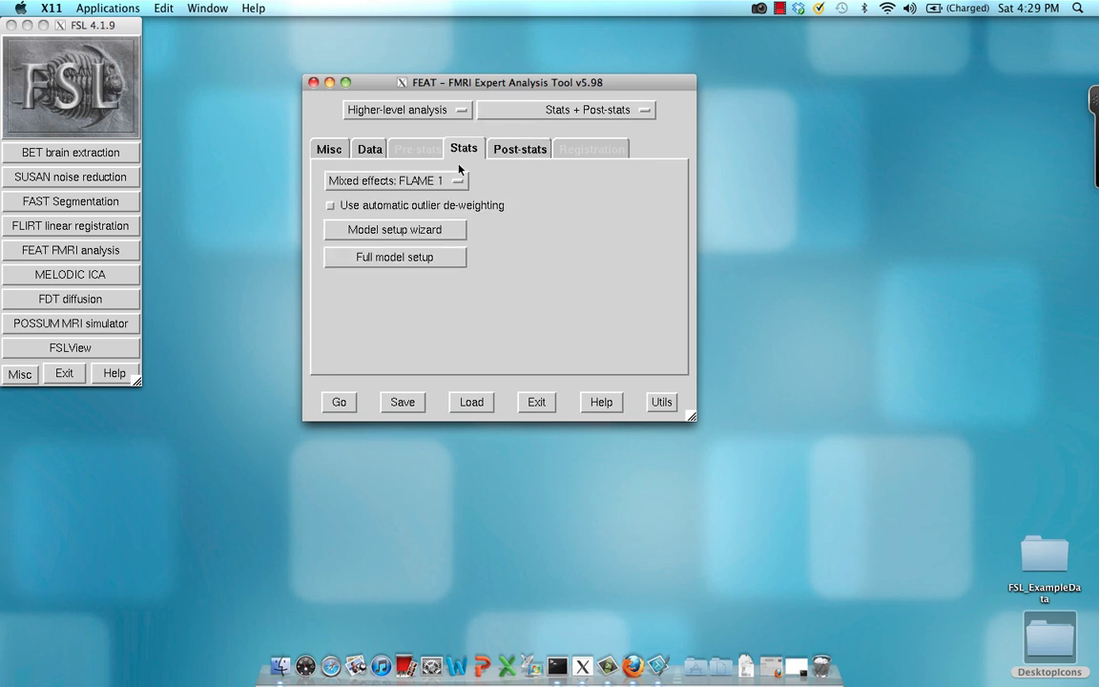
pyautogui.click(368, 150)
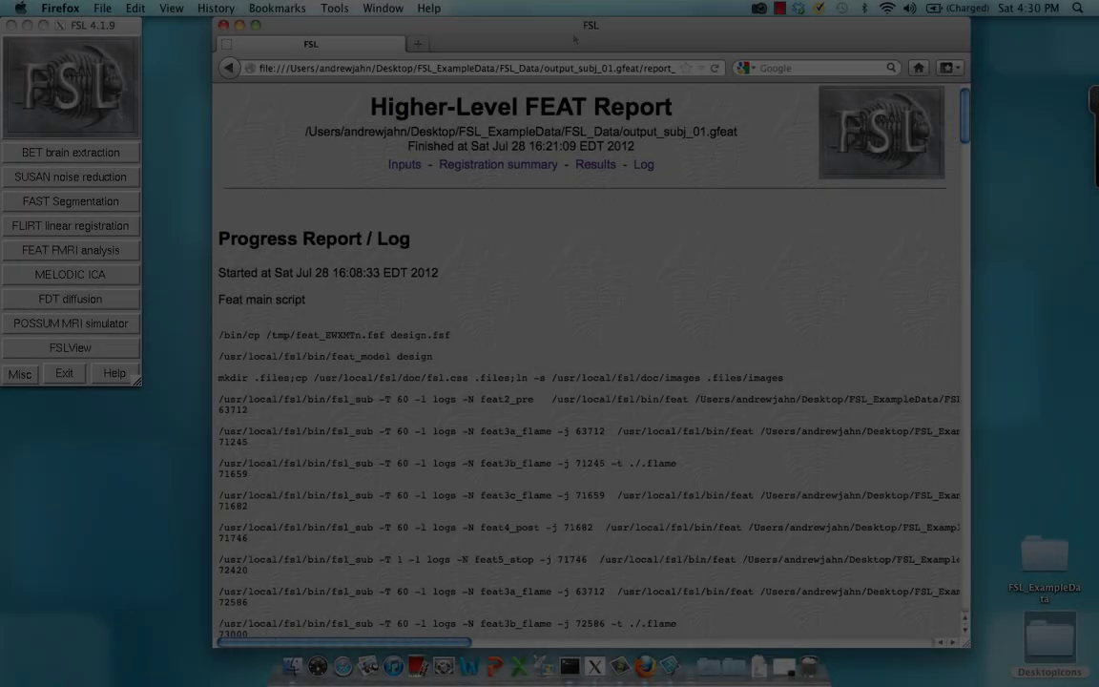
# View the report's Inputs page, then scroll through the Registration summary and summed mask images.
pyautogui.moveTo(574, 38); pyautogui.dragTo(547, 46)
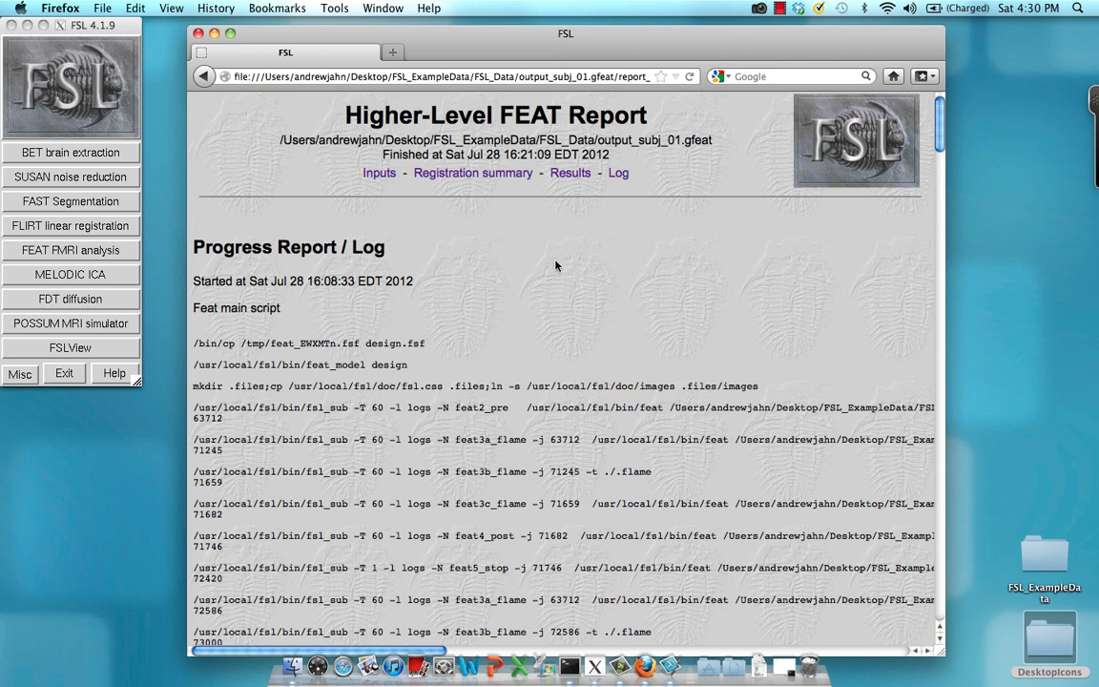
pyautogui.click(380, 174)
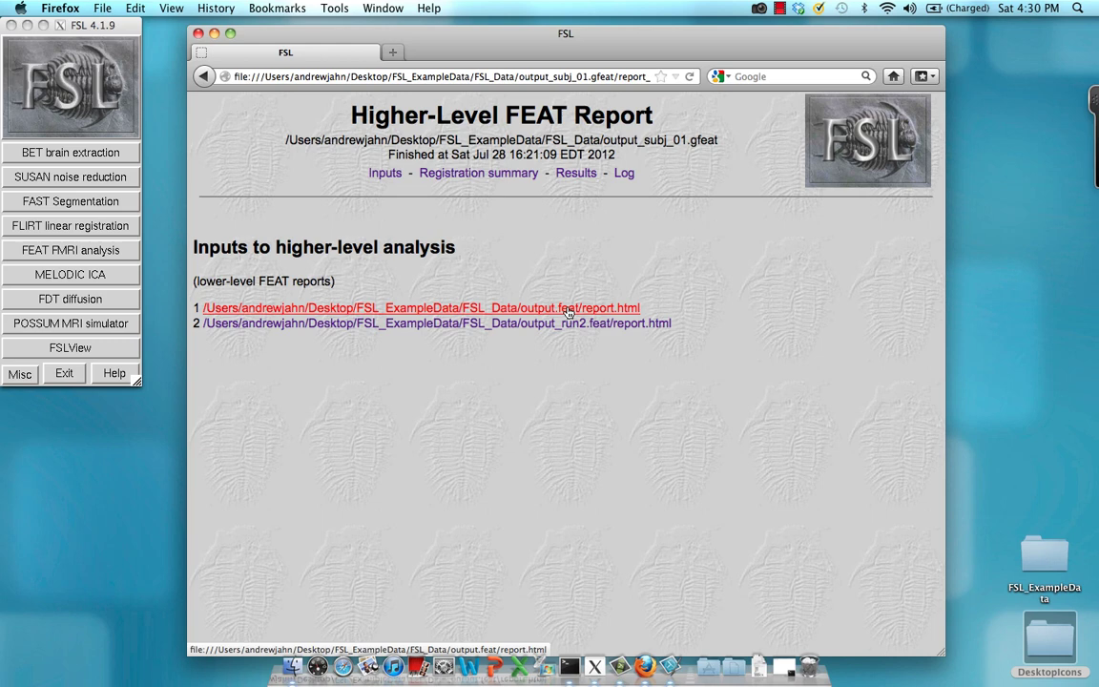
pyautogui.click(504, 173)
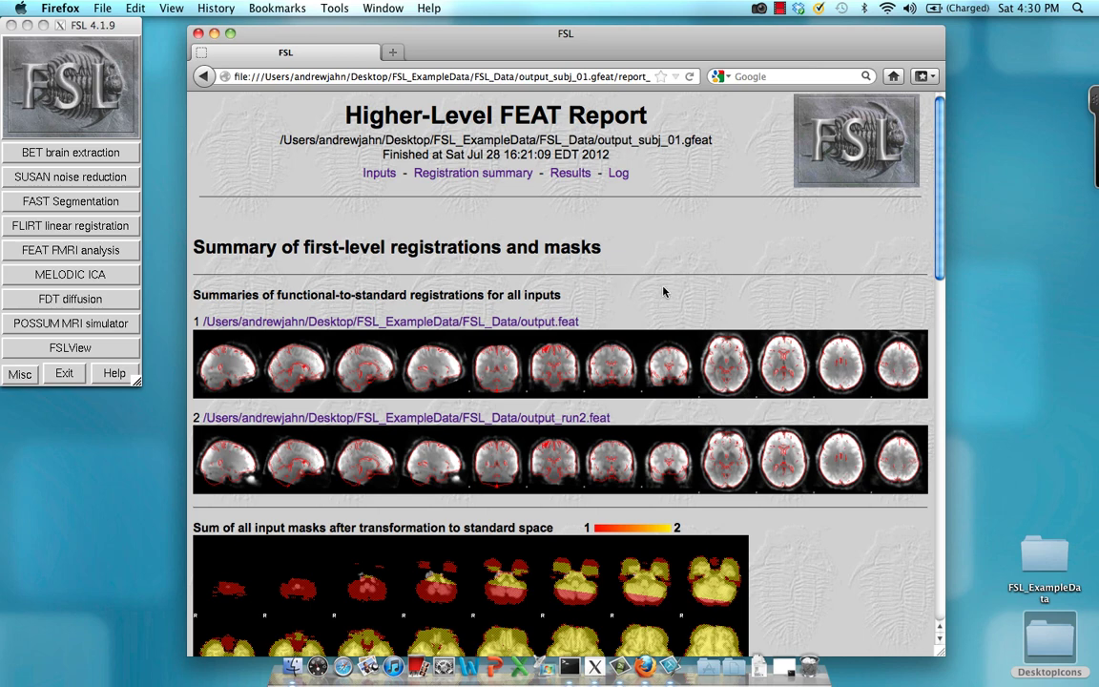
pyautogui.scroll(-10, 630, 286)
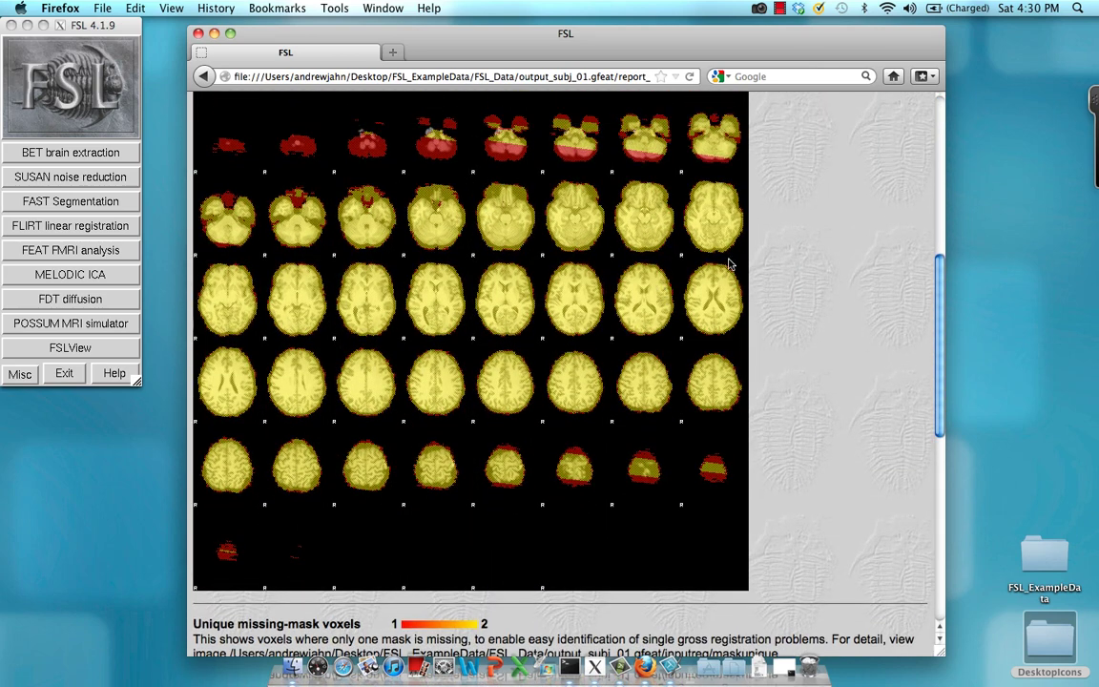
pyautogui.scroll(2, 742, 301)
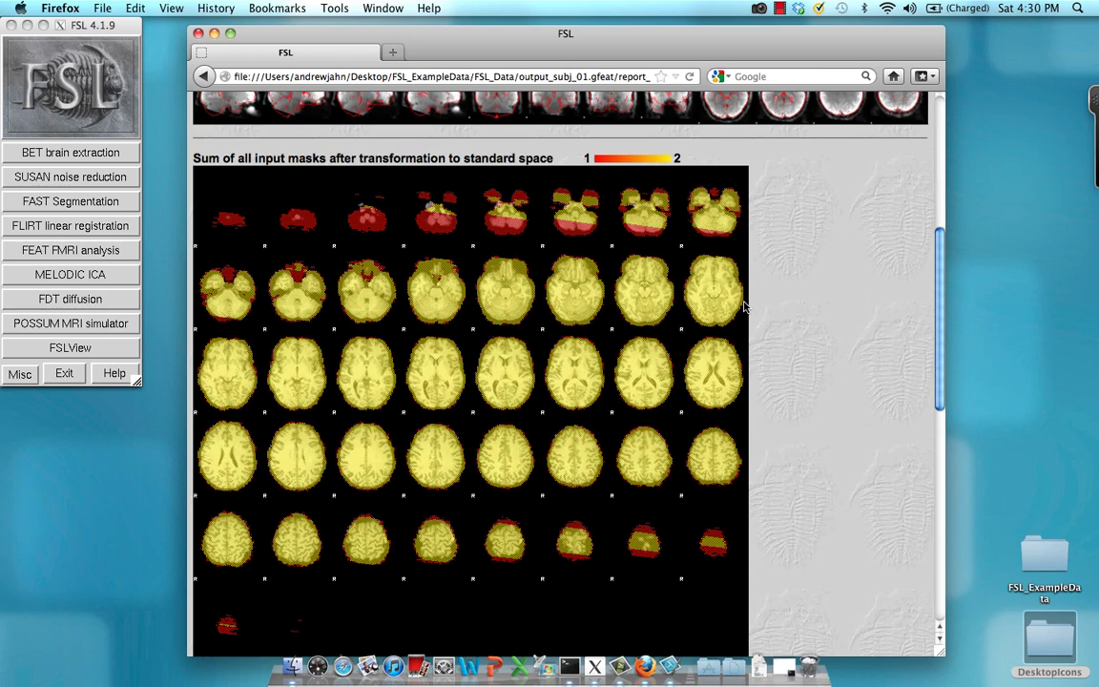
pyautogui.scroll(-6, 782, 317)
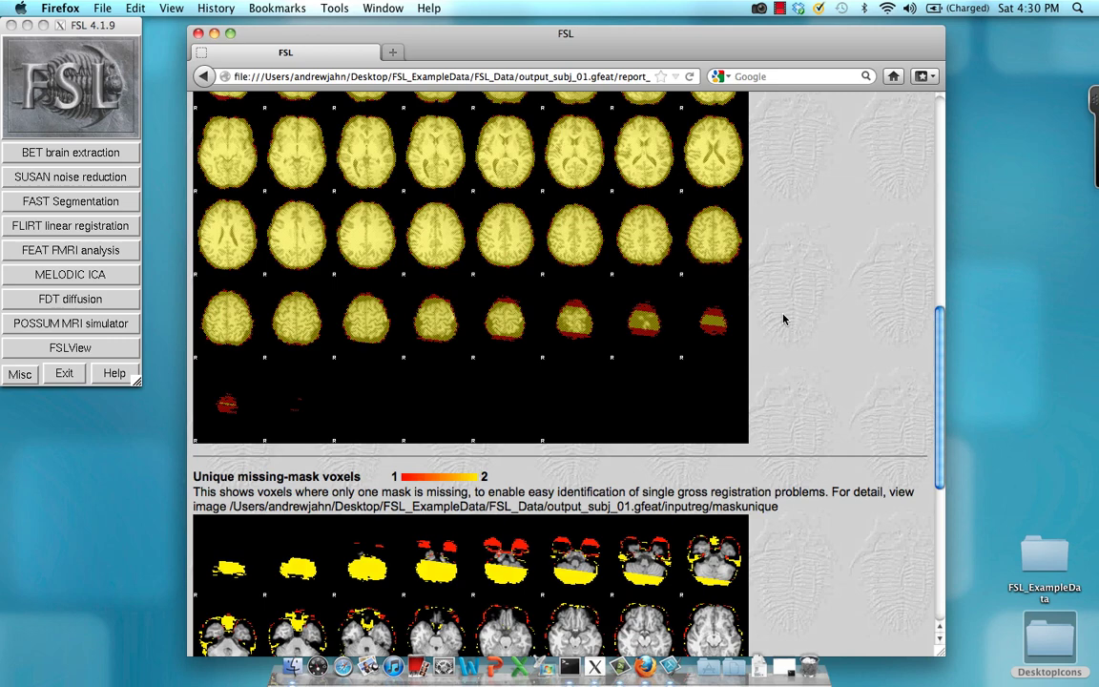
pyautogui.scroll(-10, 782, 319)
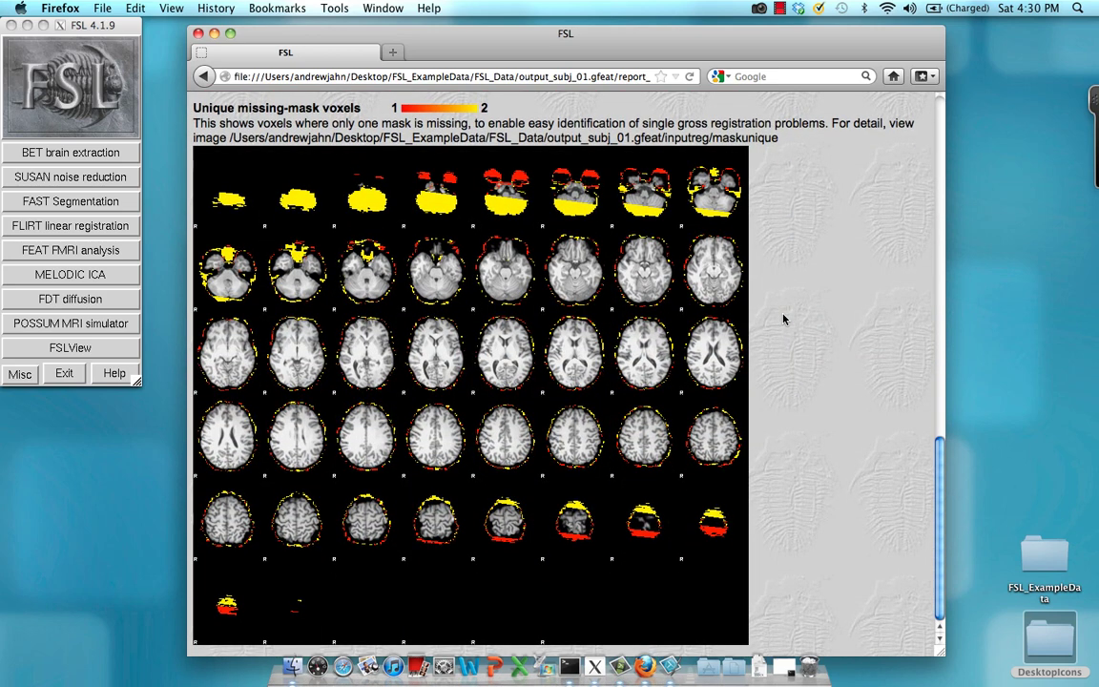
pyautogui.scroll(20, 783, 318)
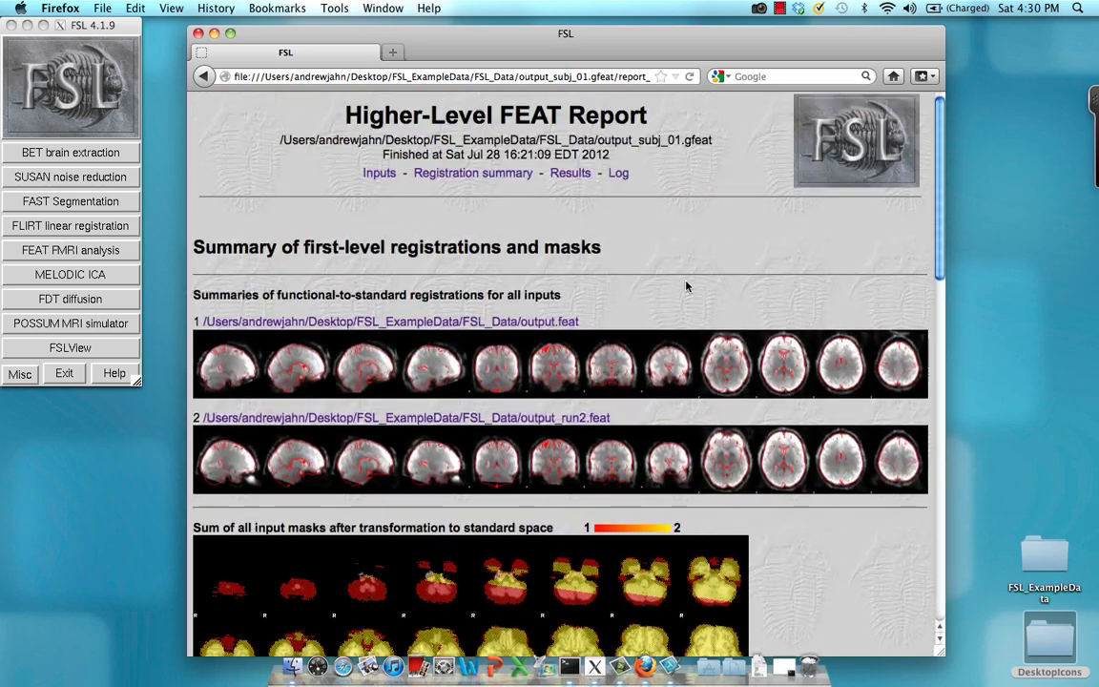
# Review stats and post-stats images for lower-level contrast 1 (Left-Right), then return to the main page.
pyautogui.click(571, 174)
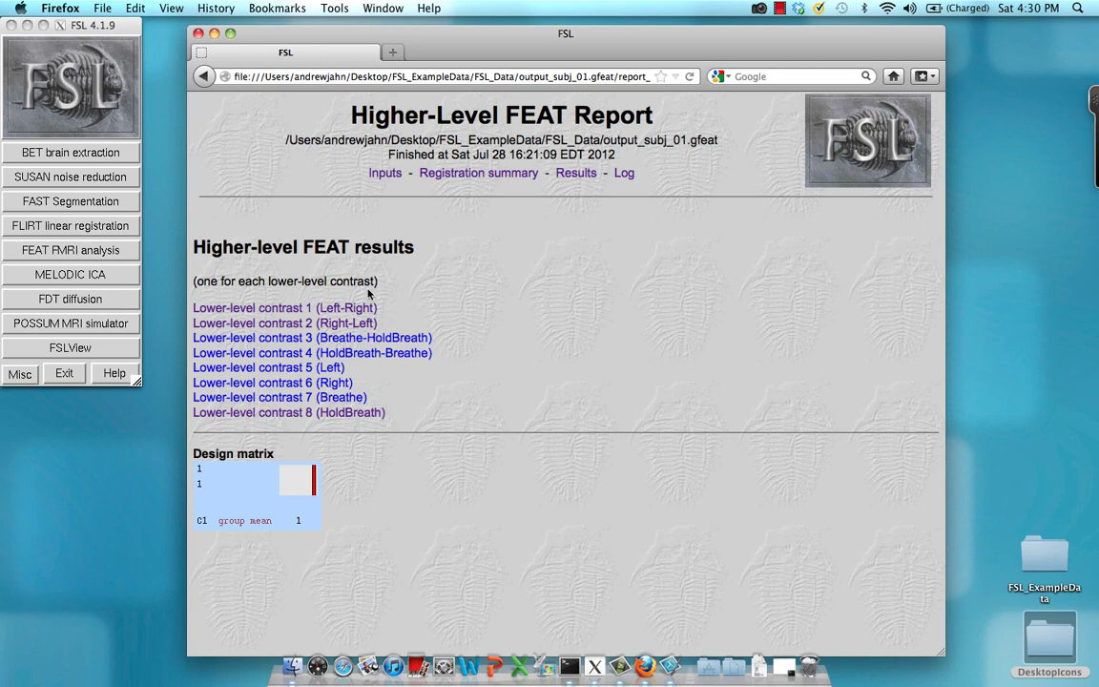
pyautogui.click(353, 309)
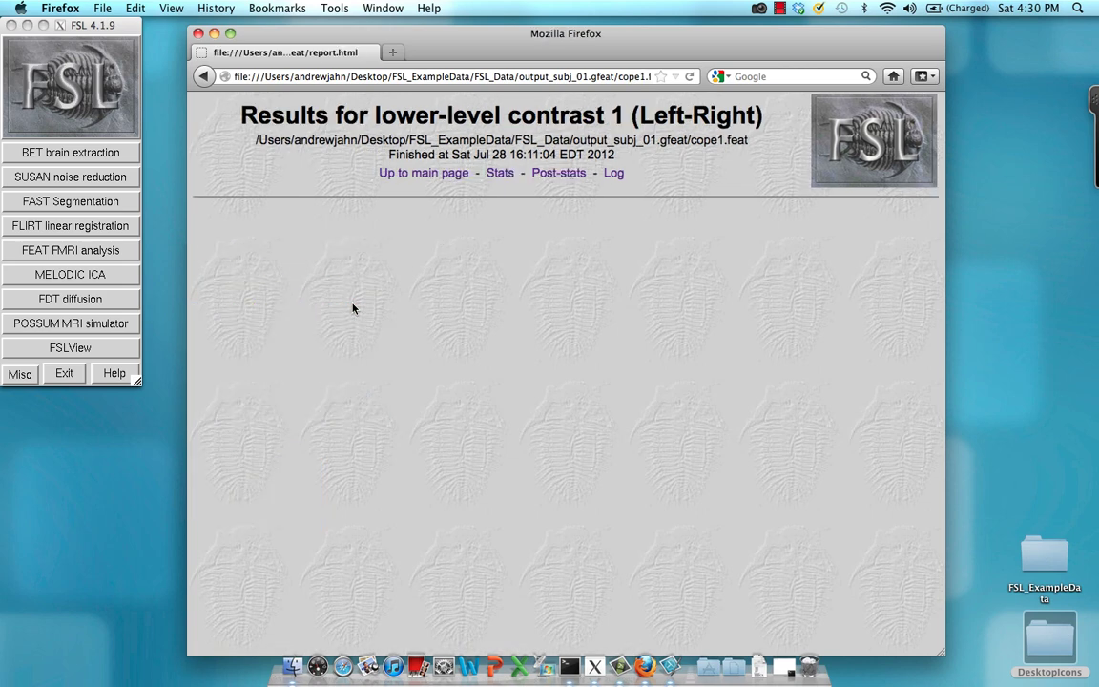
pyautogui.click(498, 173)
pyautogui.click(539, 175)
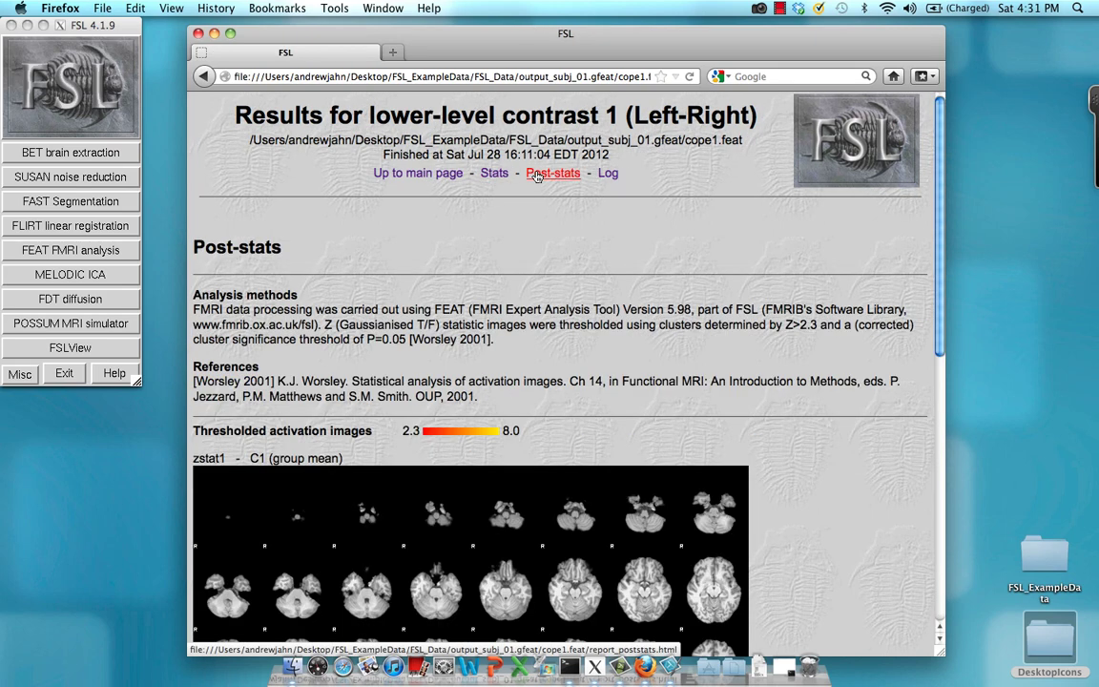
pyautogui.scroll(-3, 537, 176)
pyautogui.rightClick(697, 326)
pyautogui.click(767, 319)
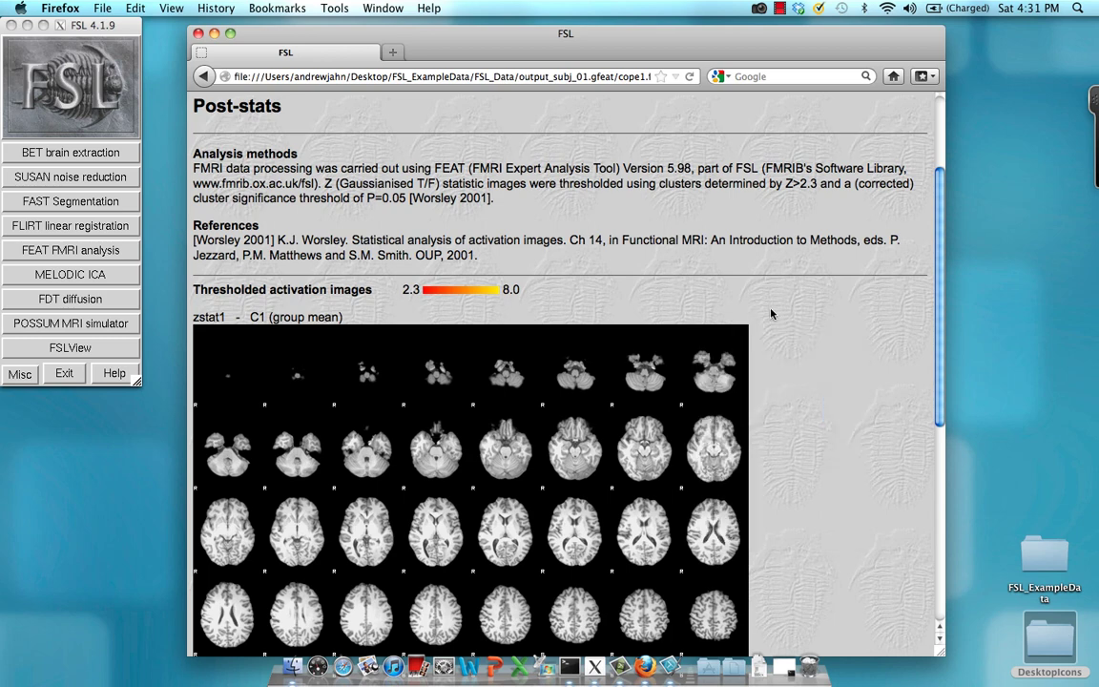
pyautogui.scroll(-4, 771, 315)
pyautogui.scroll(7, 771, 314)
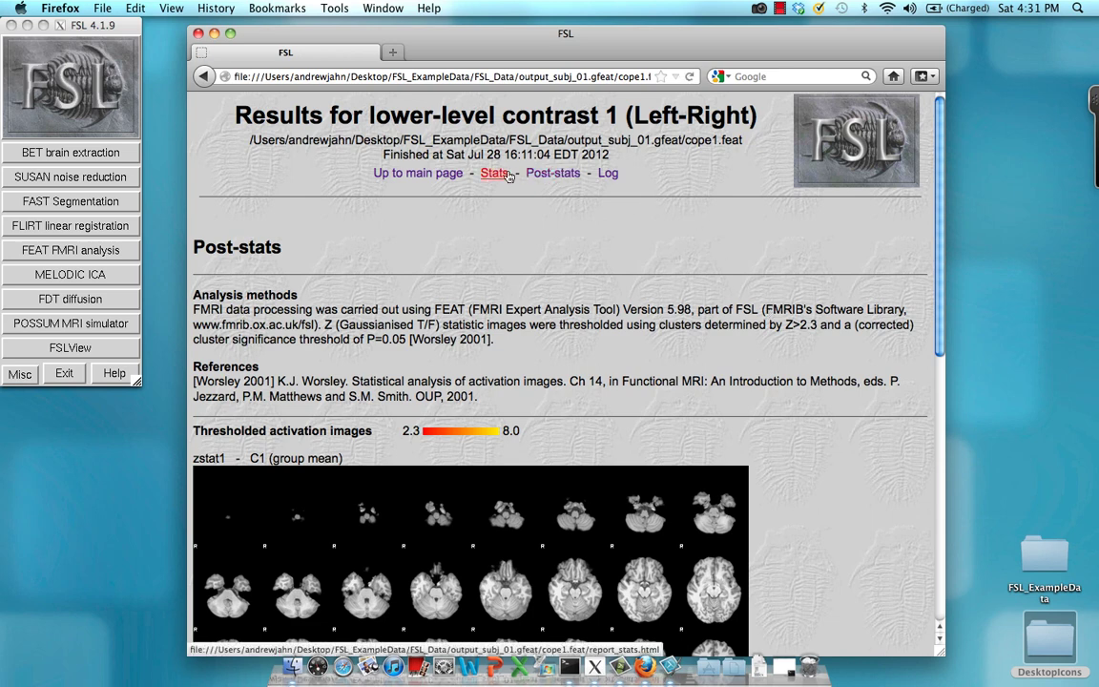
pyautogui.click(455, 177)
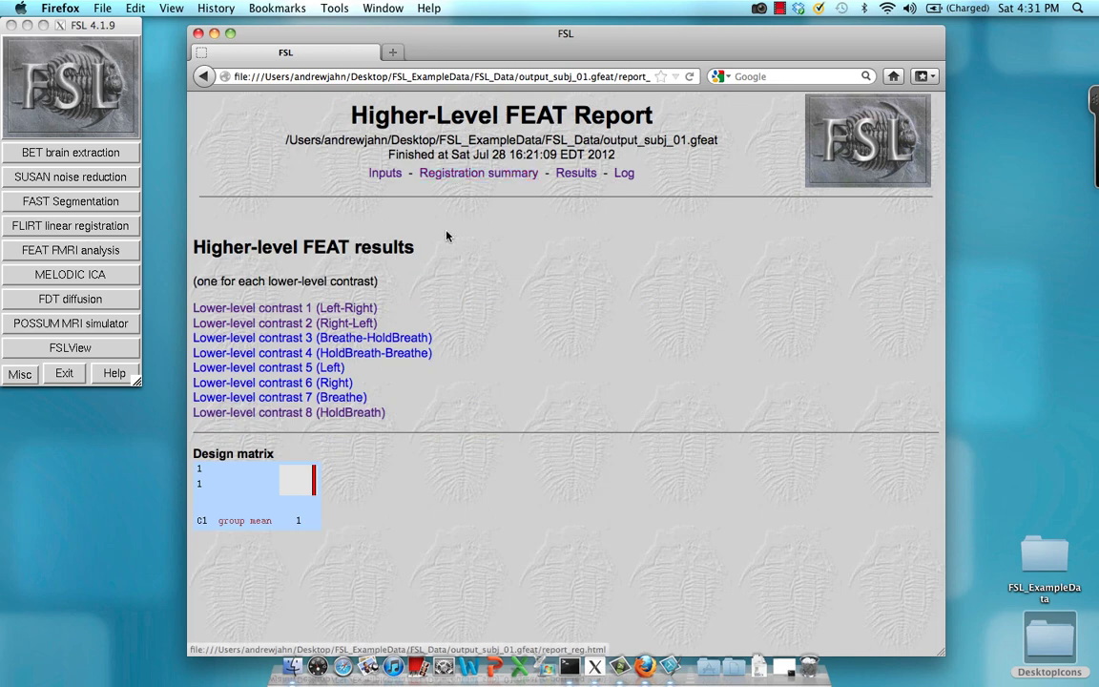
# In the terminal, list the home folder, then enter and list output_subj_01.gfeat.
pyautogui.click(214, 35)
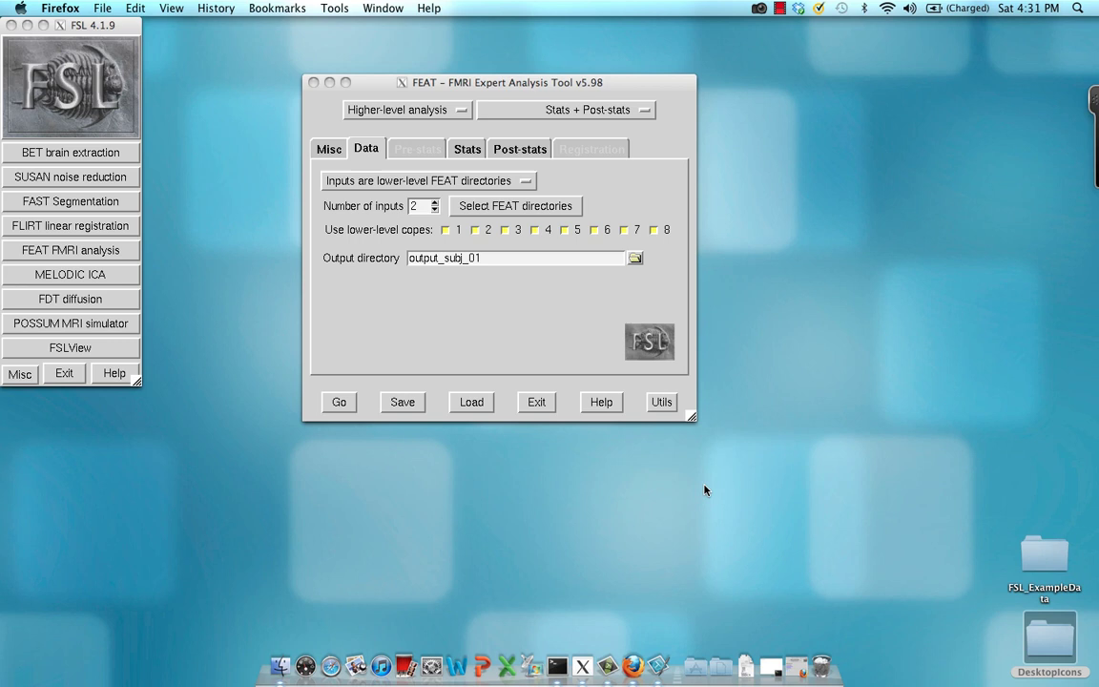
pyautogui.click(769, 674)
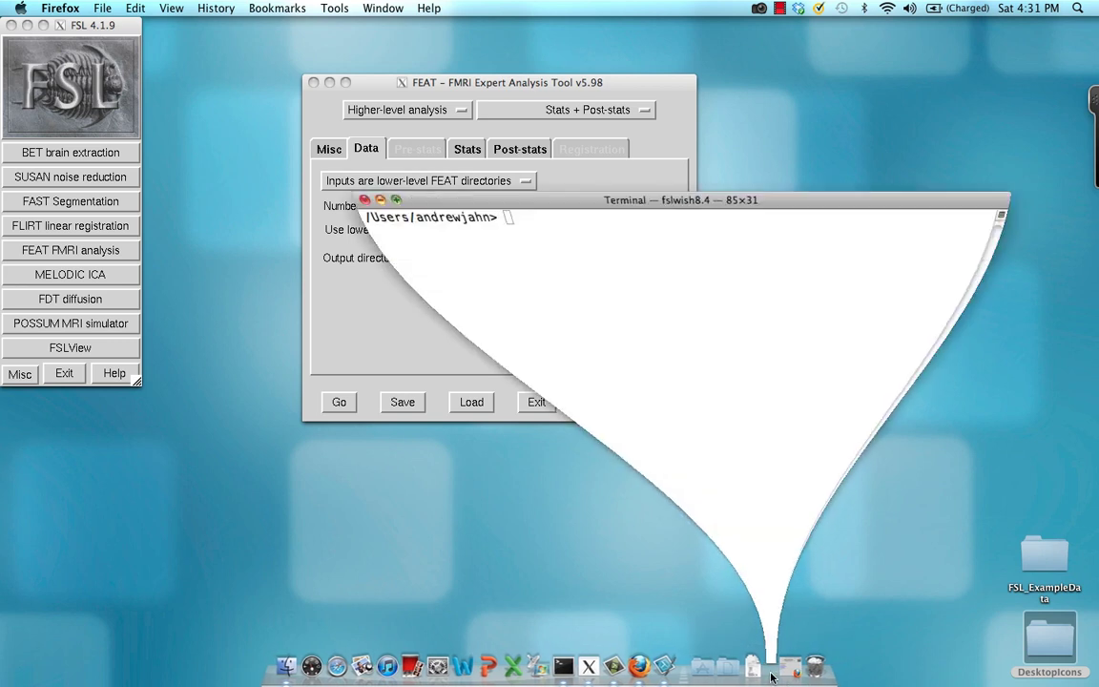
pyautogui.moveTo(534, 167); pyautogui.dragTo(387, 107)
pyautogui.write('ls')
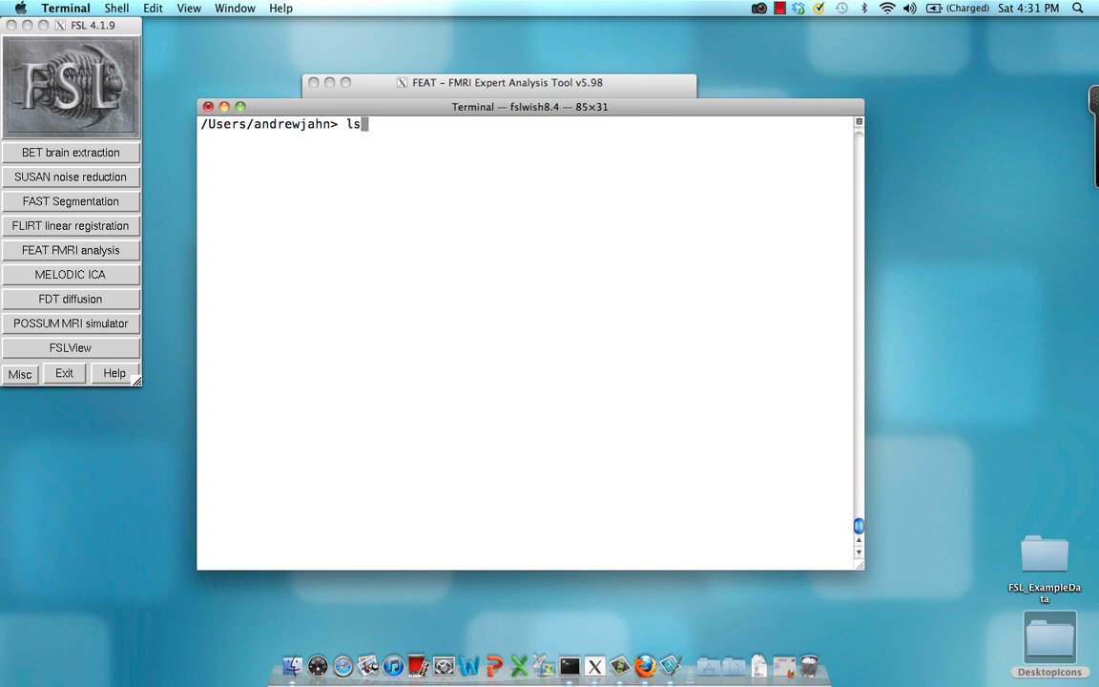
pyautogui.press('Return')
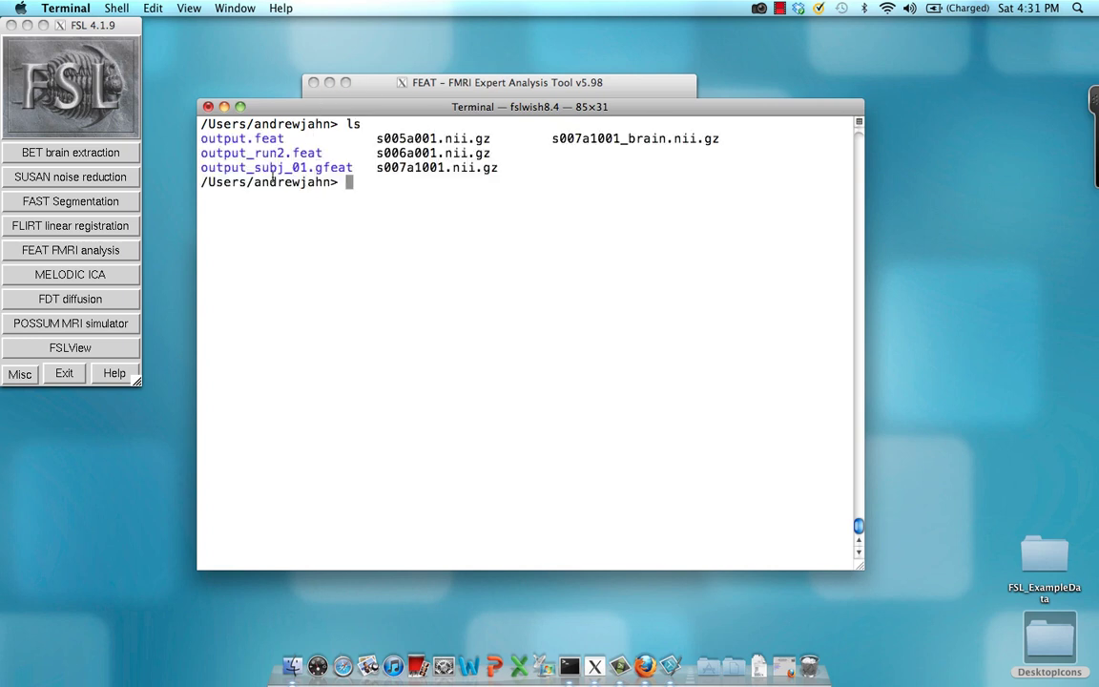
pyautogui.write('cd out')
pyautogui.press('Tab')
pyautogui.write('_sub')
pyautogui.press('Tab')
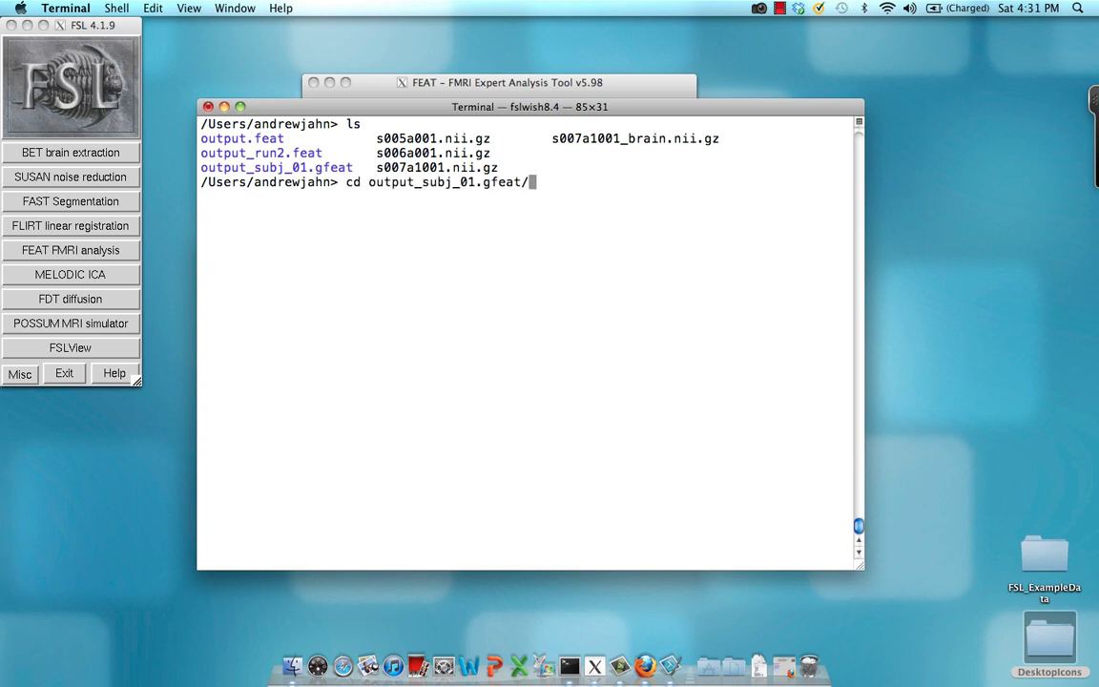
pyautogui.press('Return')
pyautogui.write('ls')
pyautogui.press('Return')
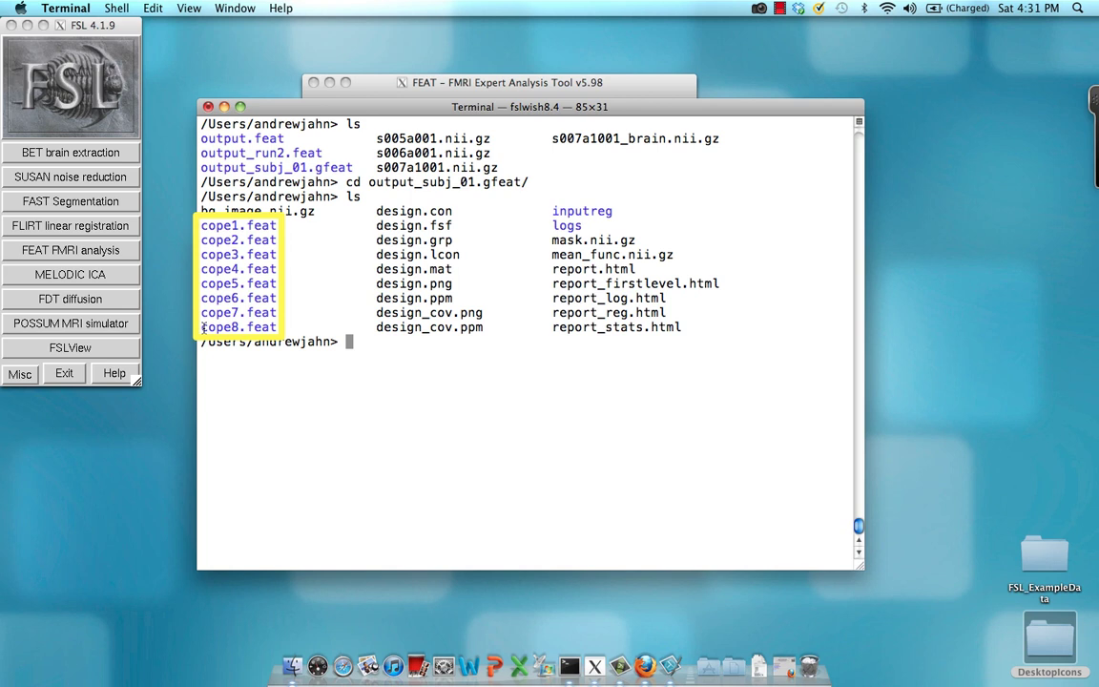
# Enter and list cope1.feat and its stats folder, then launch fslview.
pyautogui.write('cd ')
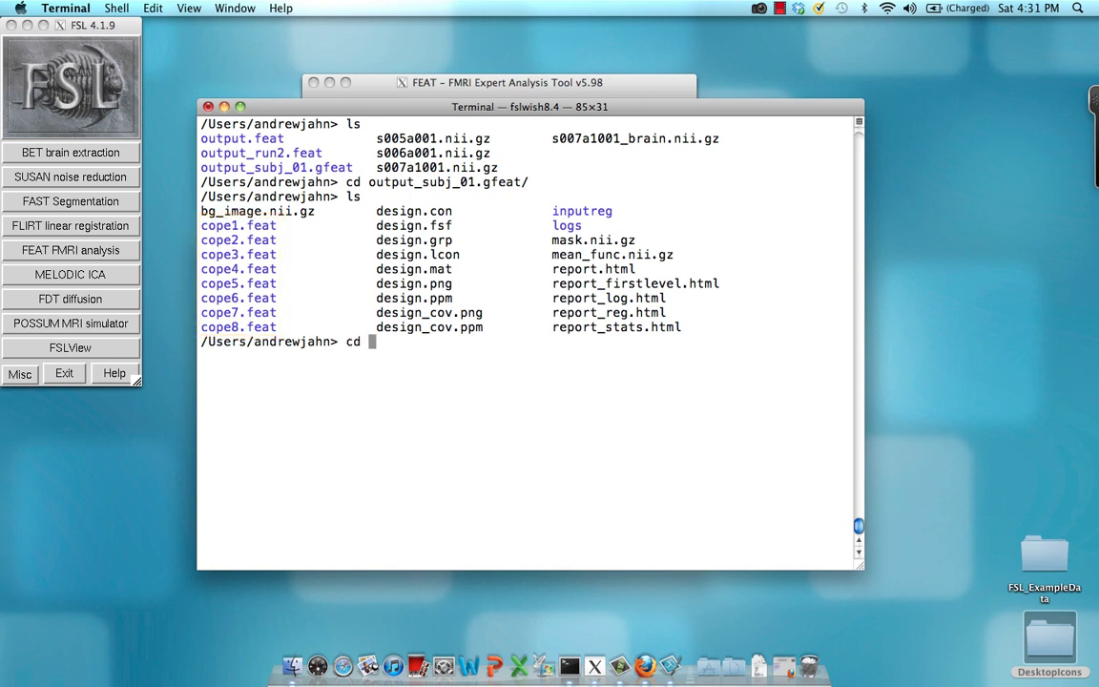
pyautogui.write('cope1.feat/')
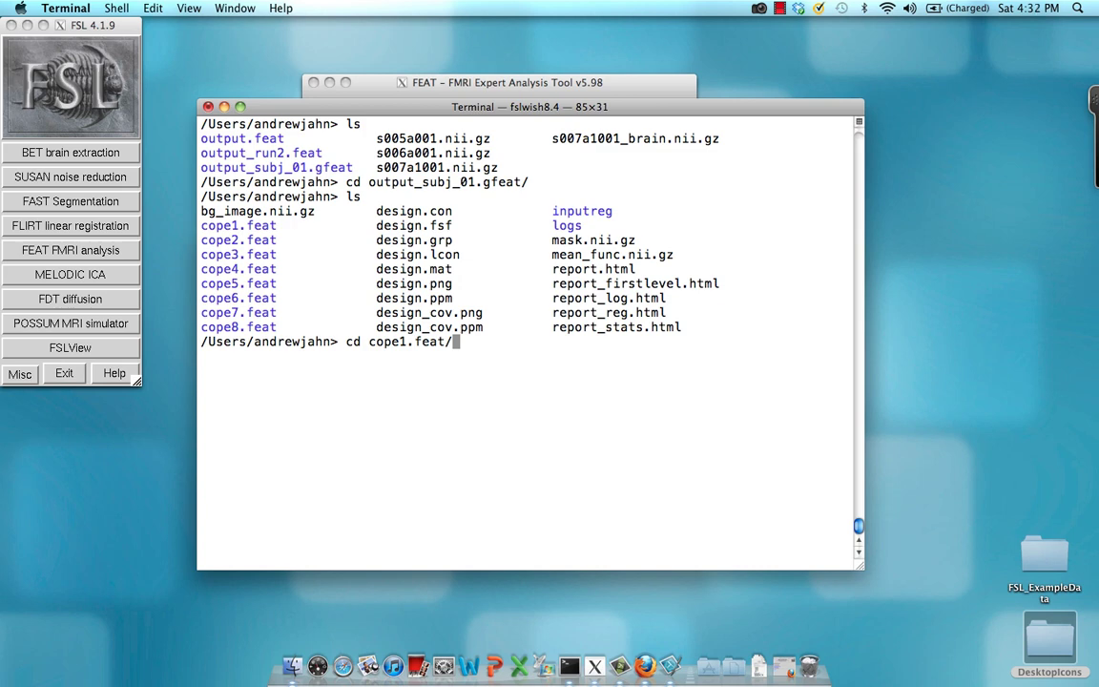
pyautogui.press('Return')
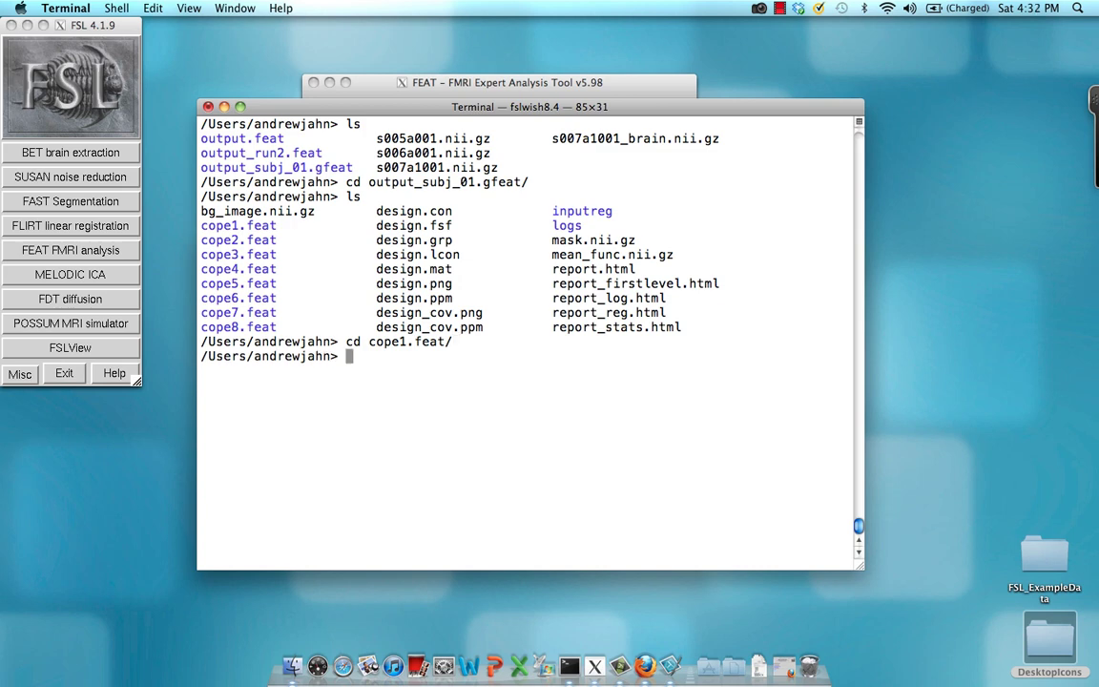
pyautogui.write('ls')
pyautogui.press('Return')
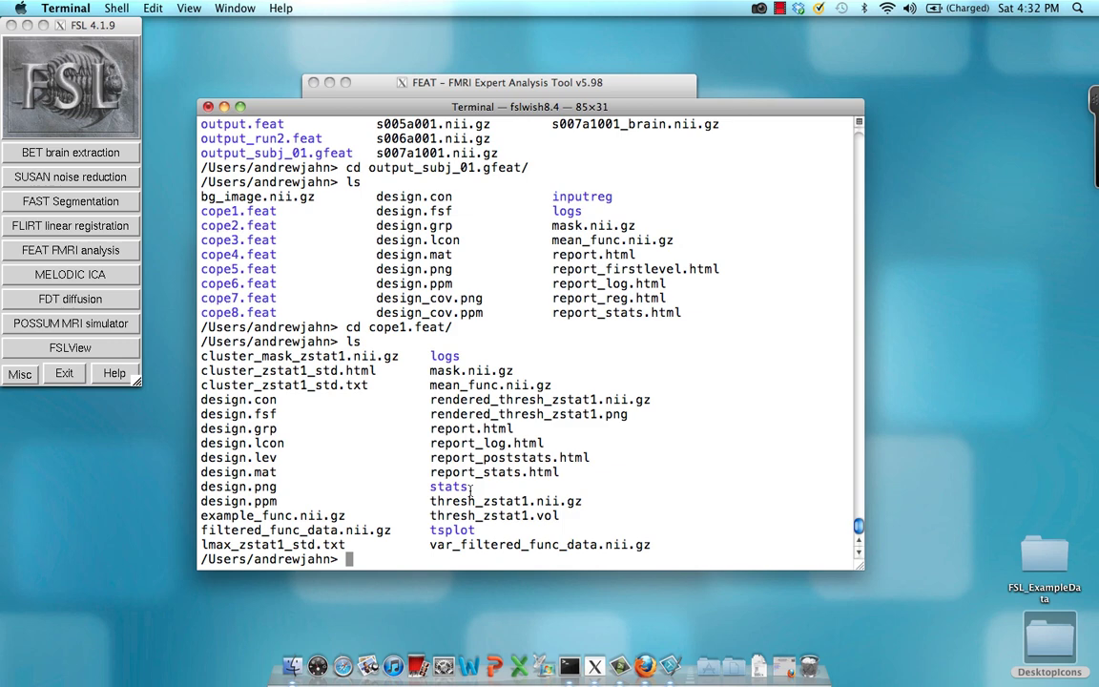
pyautogui.write('cd stats')
pyautogui.press('Return')
pyautogui.write('ls')
pyautogui.press('Return')
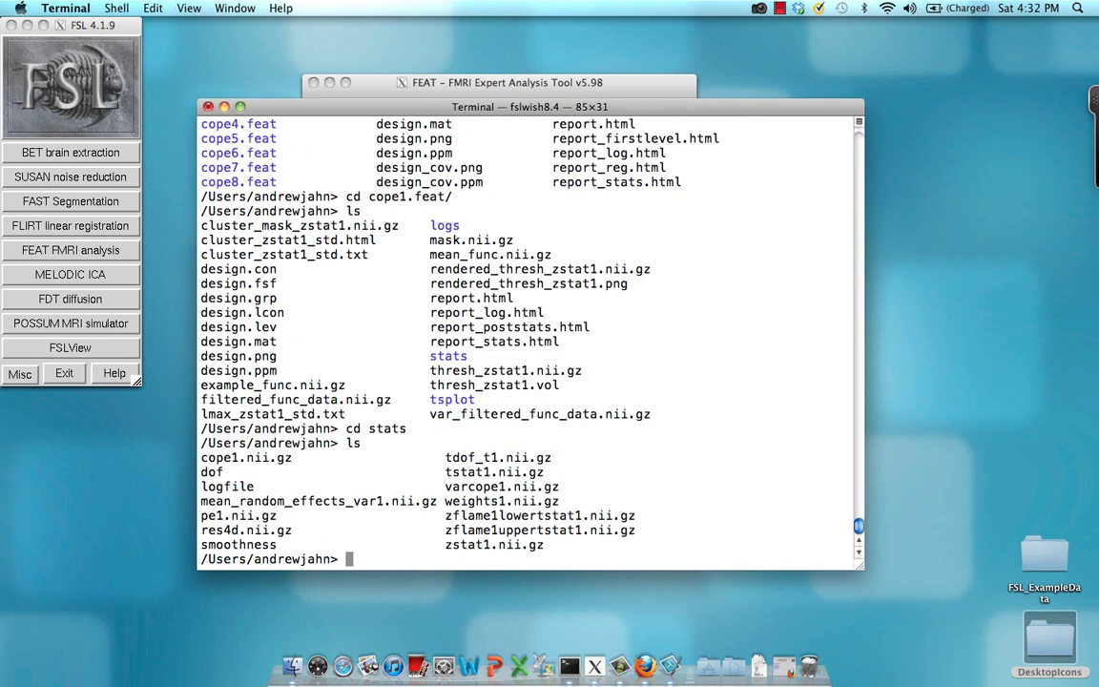
pyautogui.write('fslview')
pyautogui.press('Return')
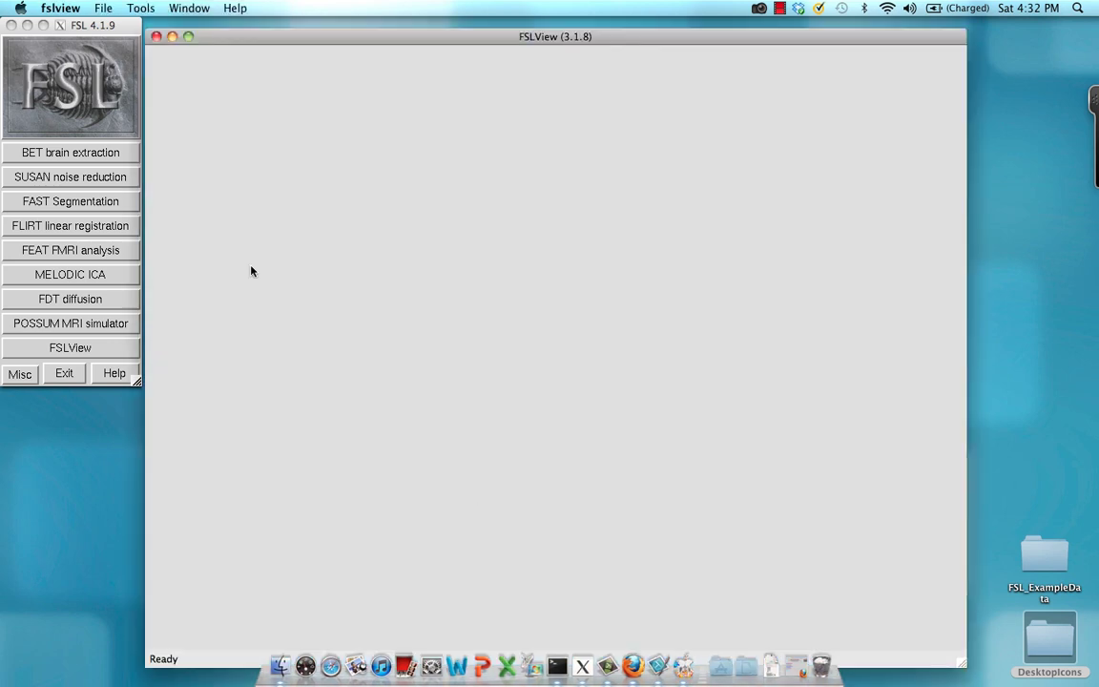
# Load the standard avg152T1_brain template via File > Open standard.
pyautogui.click(107, 8)
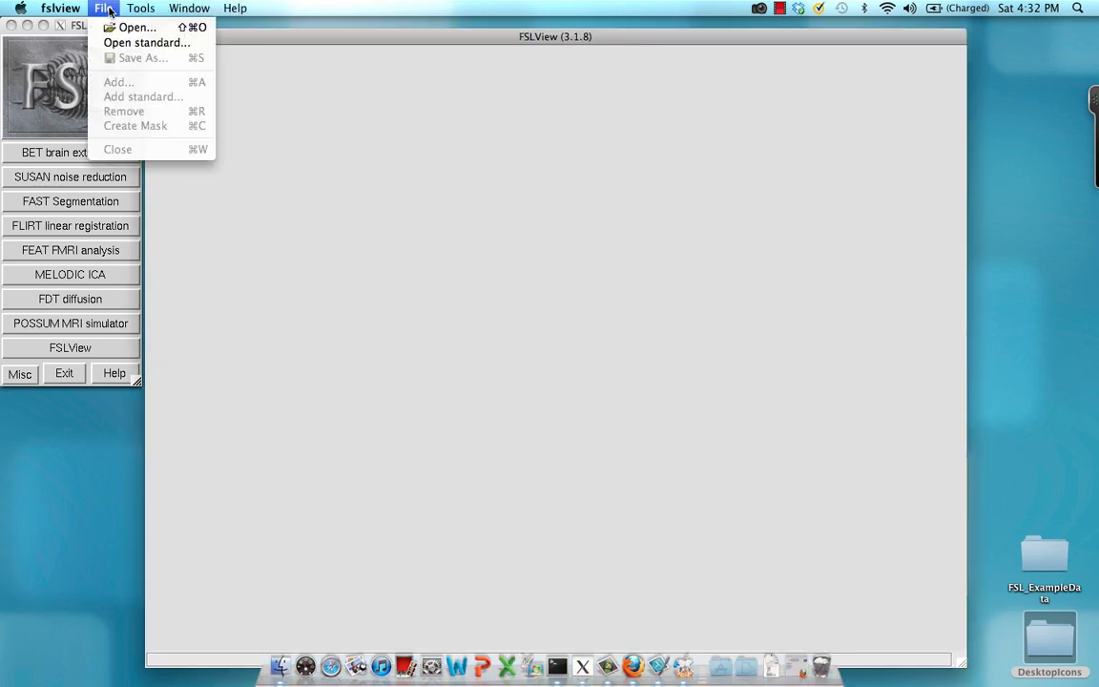
pyautogui.click(120, 43)
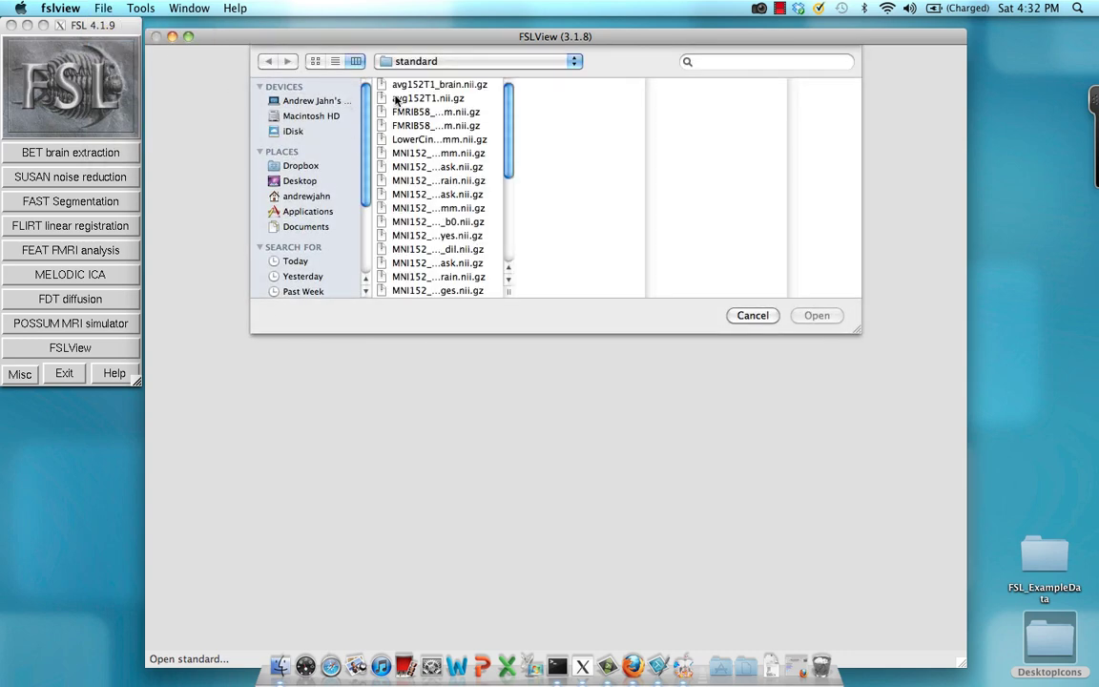
pyautogui.click(390, 85)
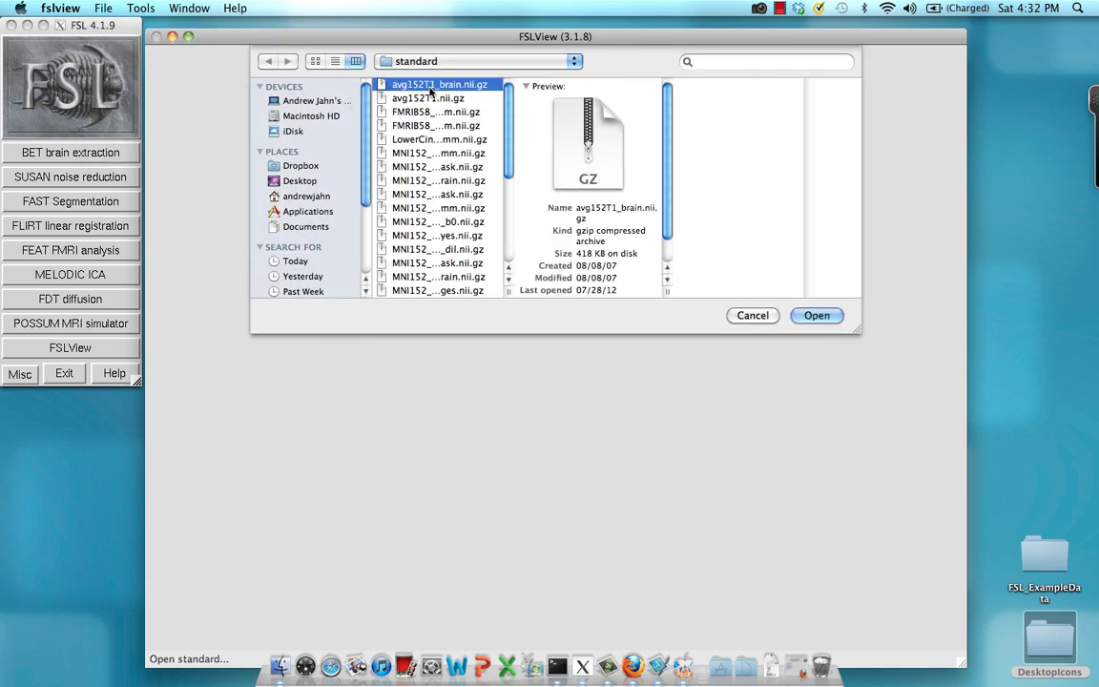
pyautogui.click(836, 320)
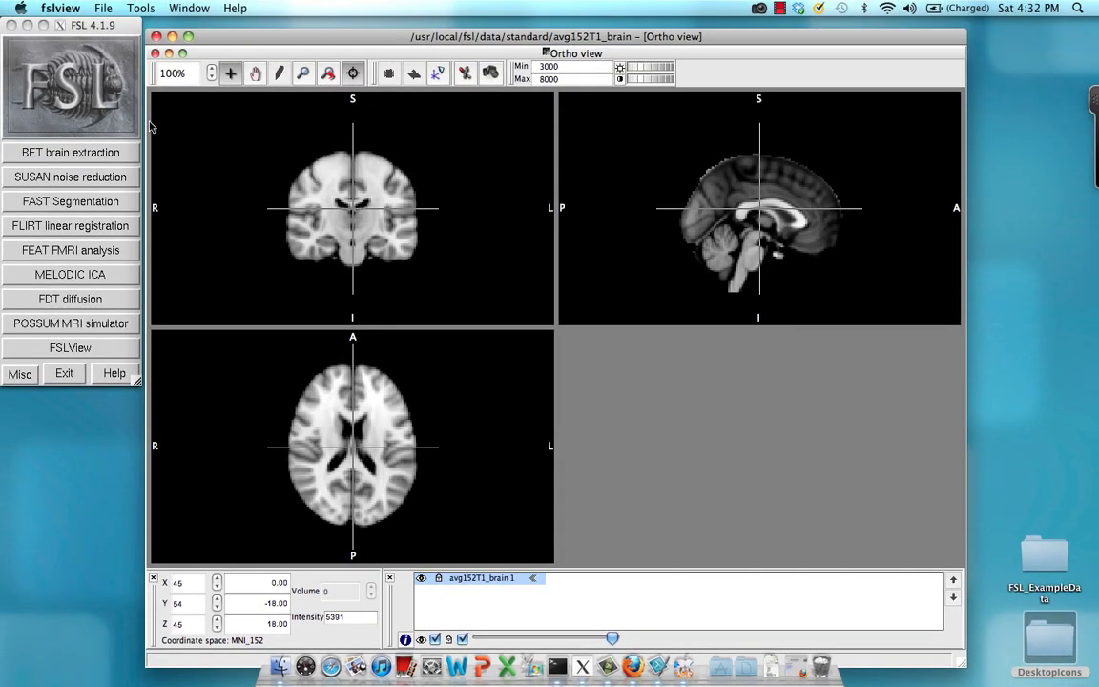
# Add stats/zstat1.nii.gz as an overlay on the template.
pyautogui.click(109, 17)
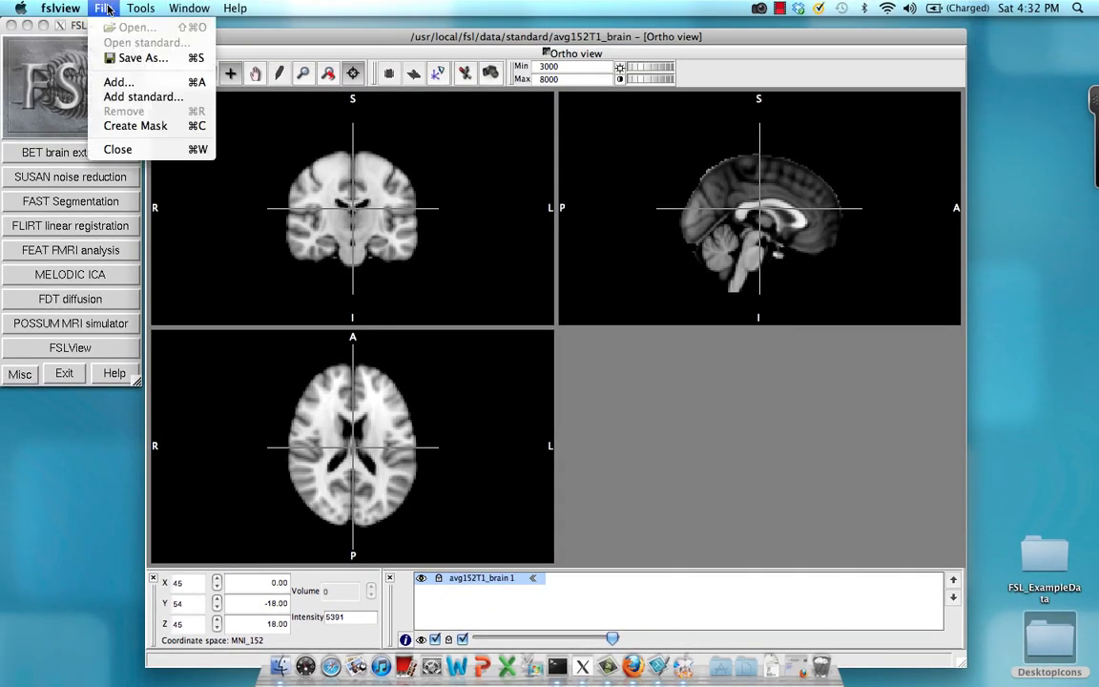
pyautogui.click(129, 82)
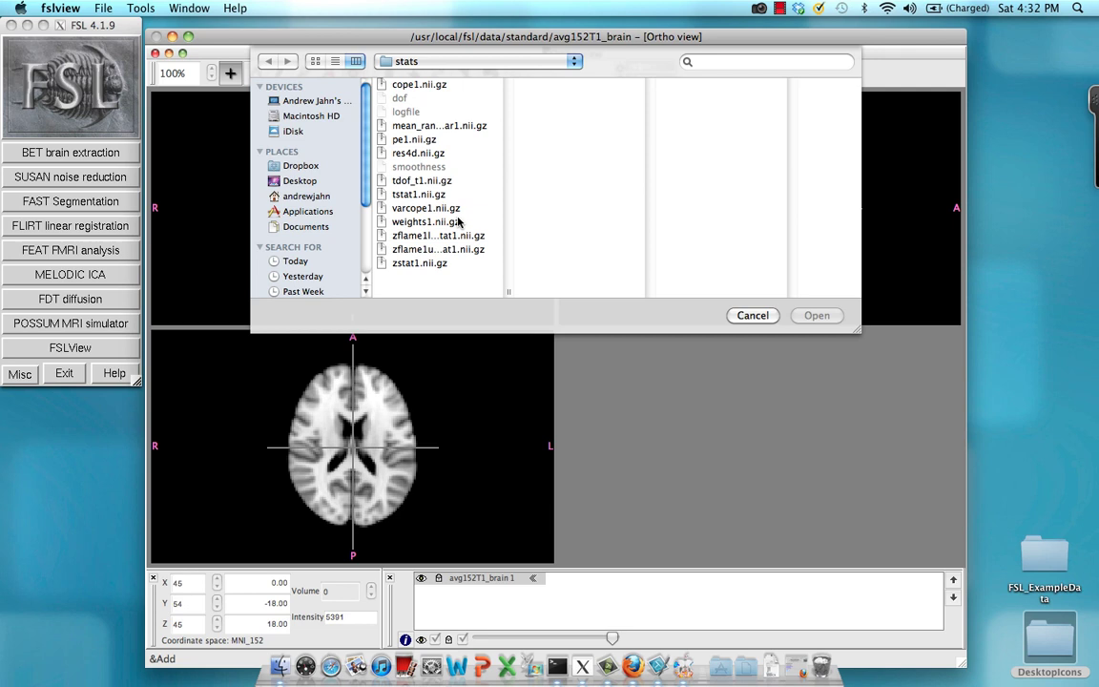
pyautogui.click(429, 268)
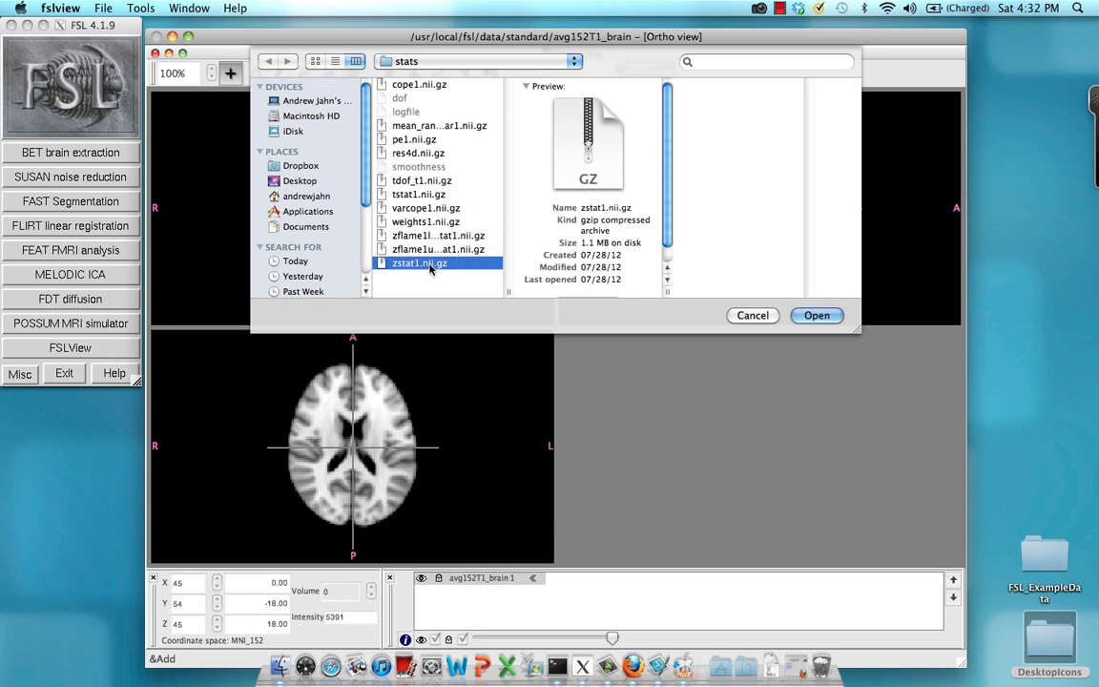
pyautogui.click(813, 315)
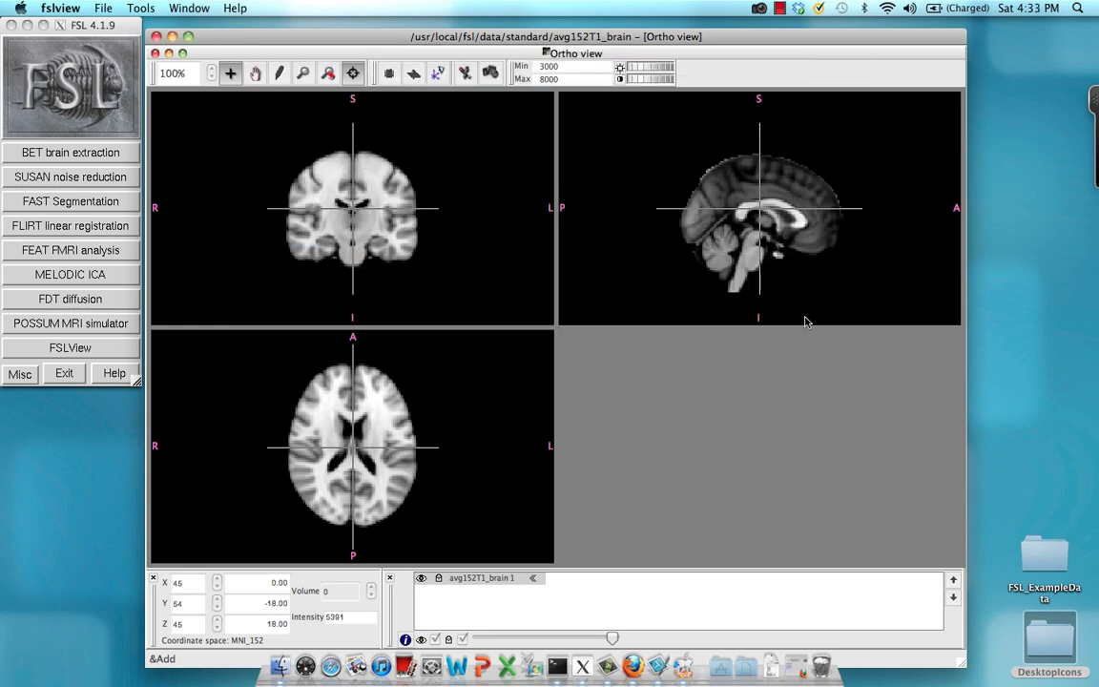
# Set the zstat1 minimum display threshold to 1 and centre the views on the activation cluster.
pyautogui.doubleClick(549, 67)
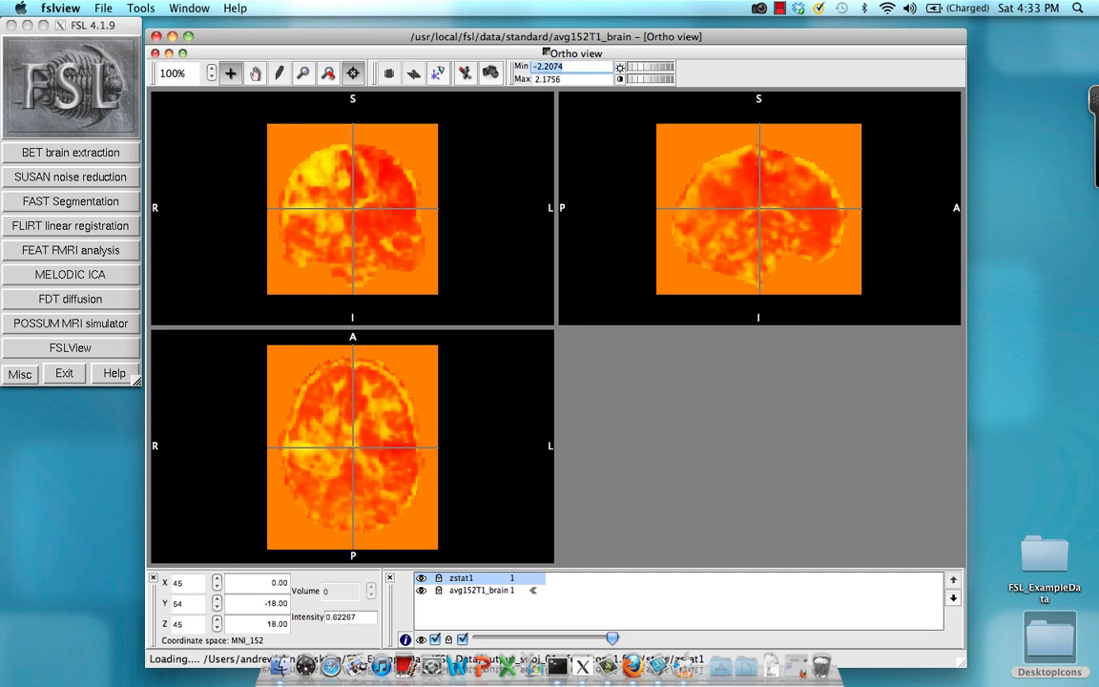
pyautogui.write('1')
pyautogui.press('Return')
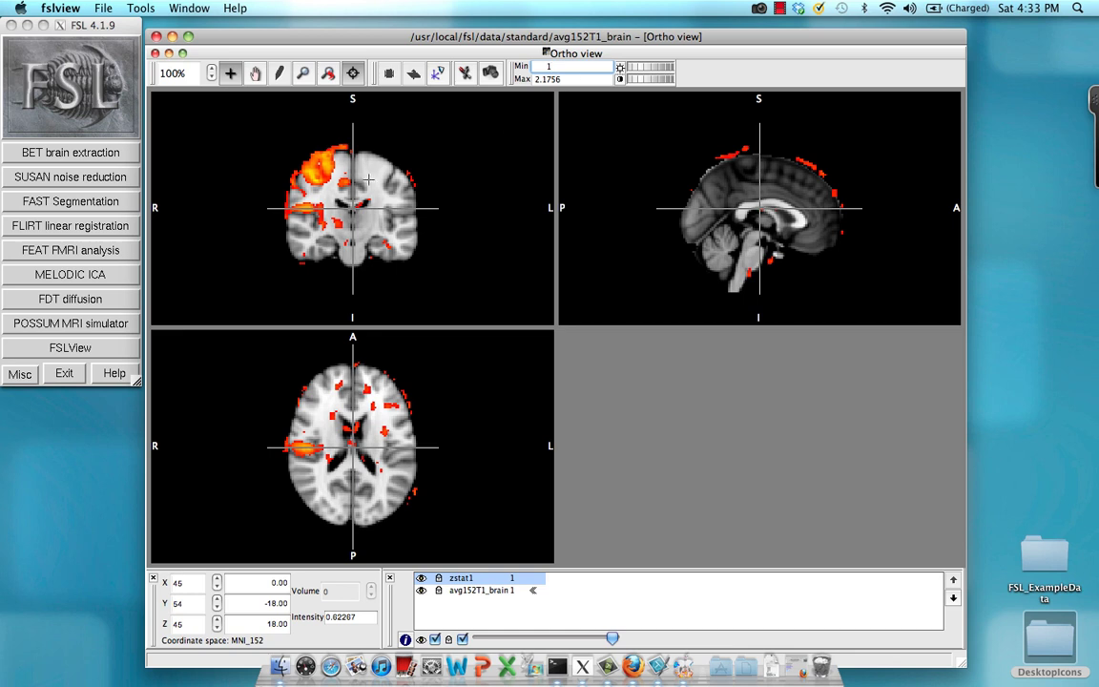
pyautogui.click(317, 176)
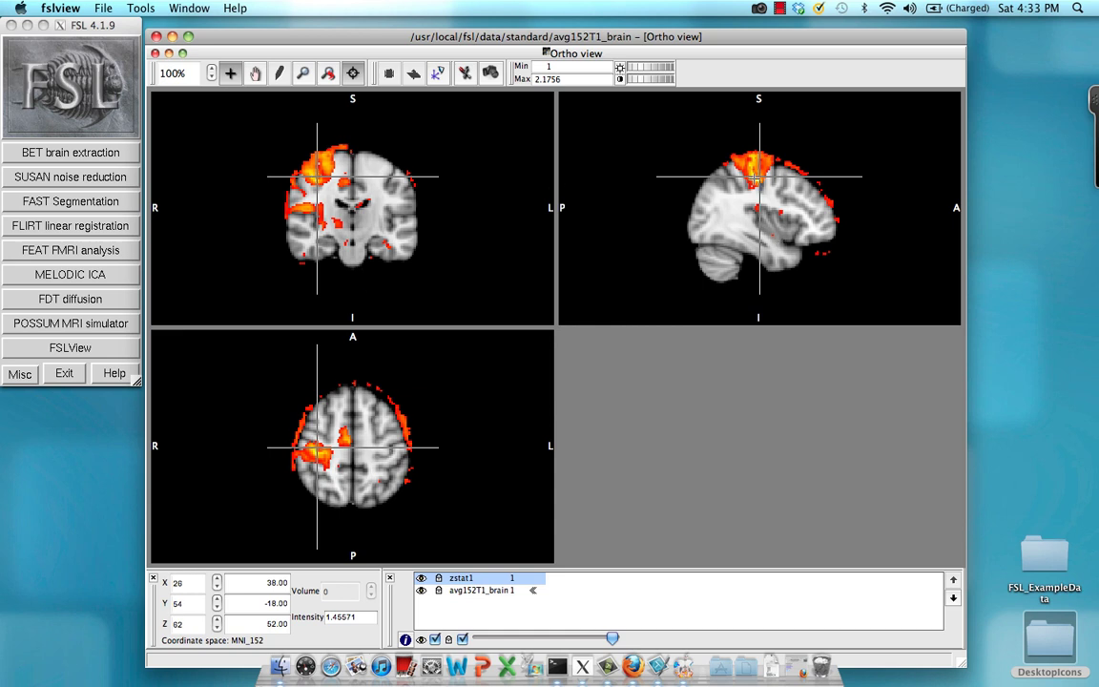
pyautogui.click(756, 177)
pyautogui.click(754, 176)
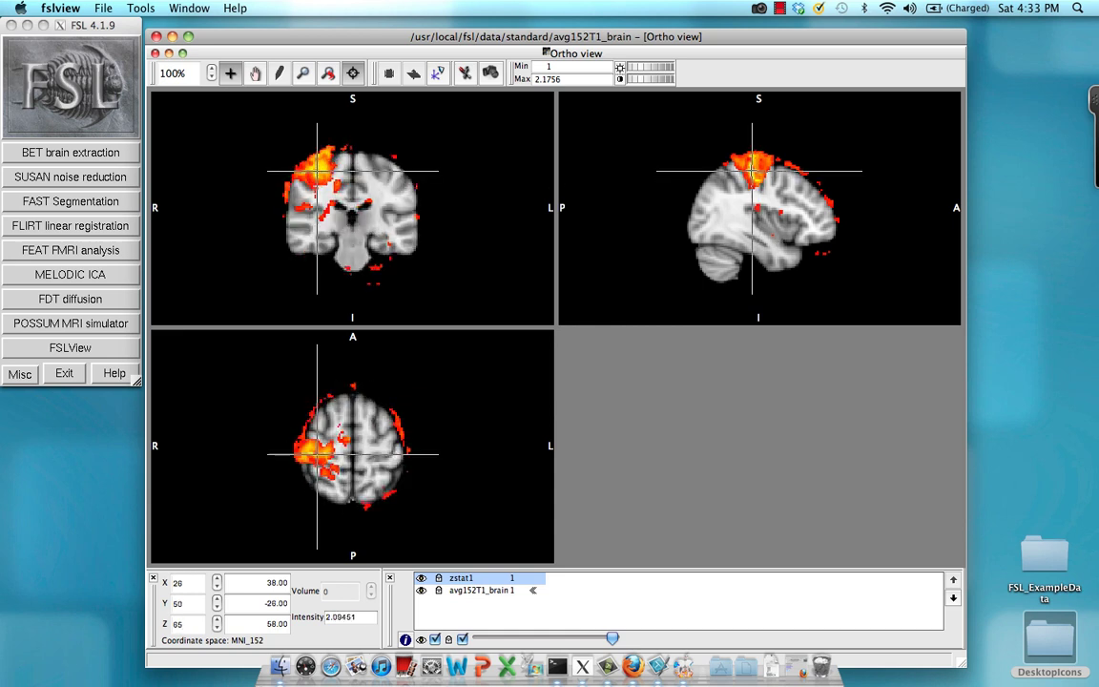